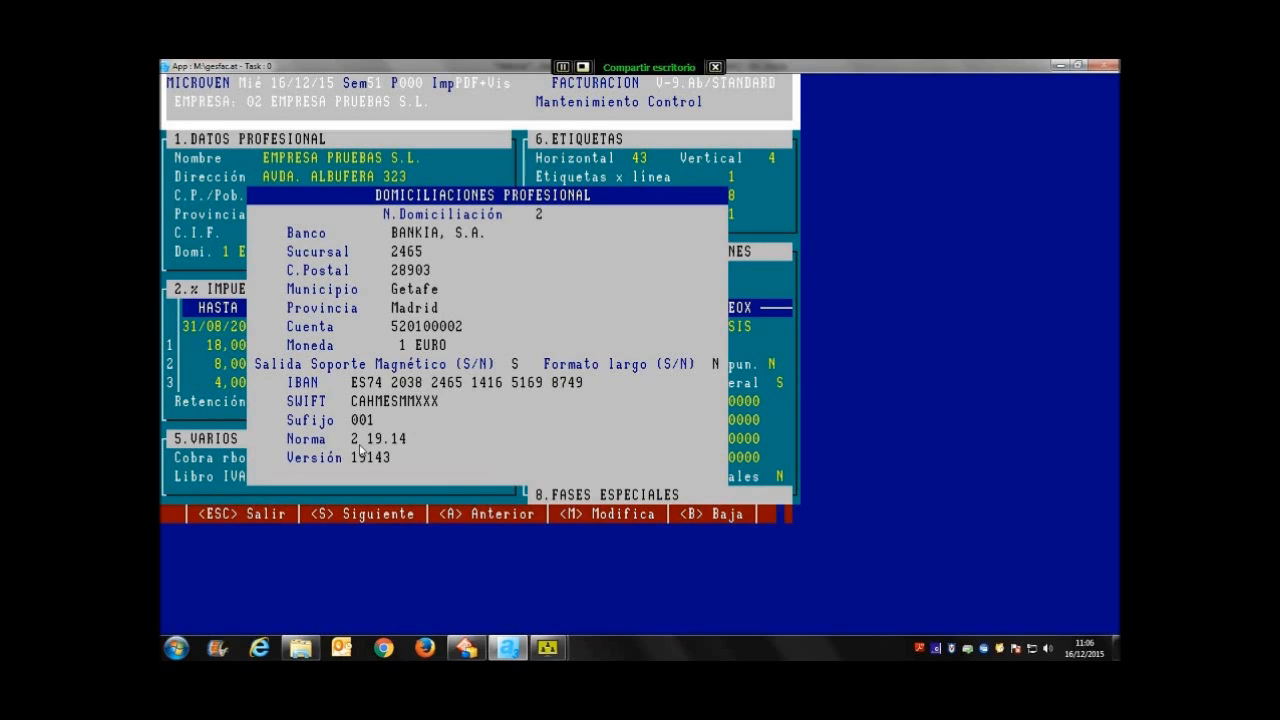
# Step: Review the bank details of the professional's direct debit 2, from Banco through IBAN and SWIFT to Norma and Versión
pyautogui.press('m')
pyautogui.press('Return')
pyautogui.press('Return')
pyautogui.press('Return')
pyautogui.press('Return')
pyautogui.press('Return')
pyautogui.press('Return')
pyautogui.press('Return')
pyautogui.press('Return')
pyautogui.press('Return')
pyautogui.press('Return')
pyautogui.press('Return')
pyautogui.press('Return')
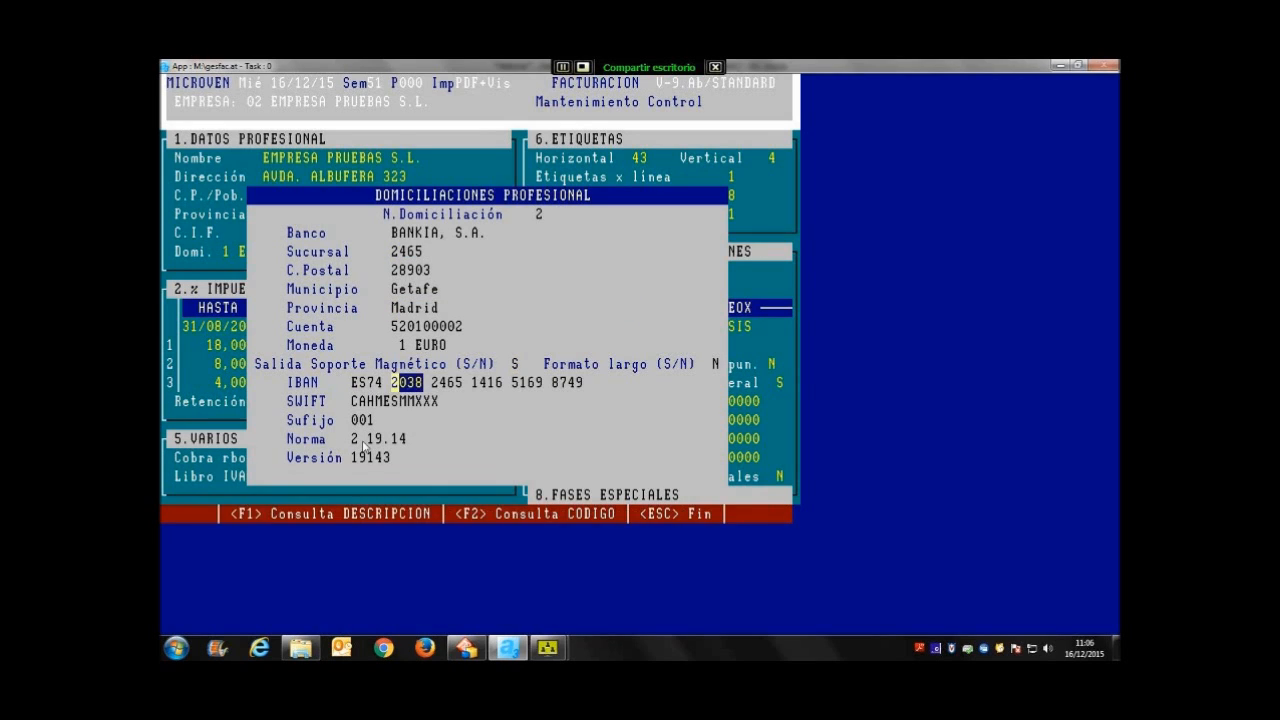
pyautogui.press('Return')
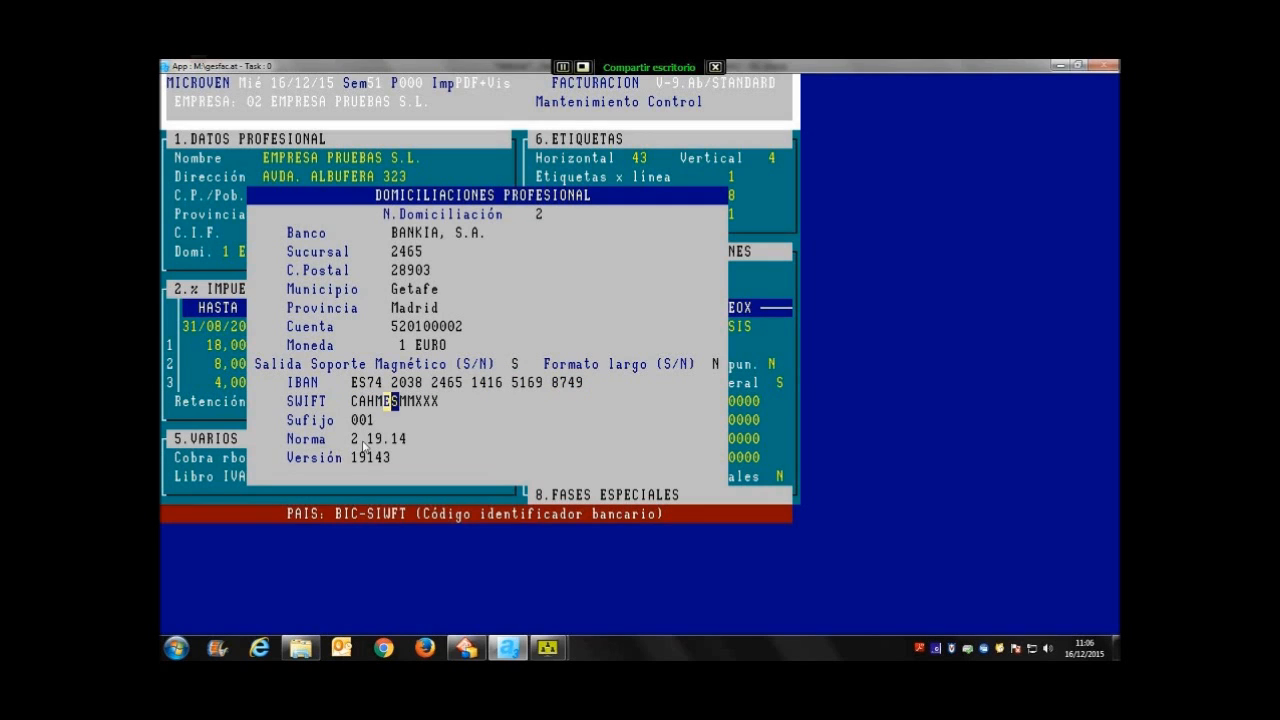
pyautogui.press('Return')
pyautogui.press('Return')
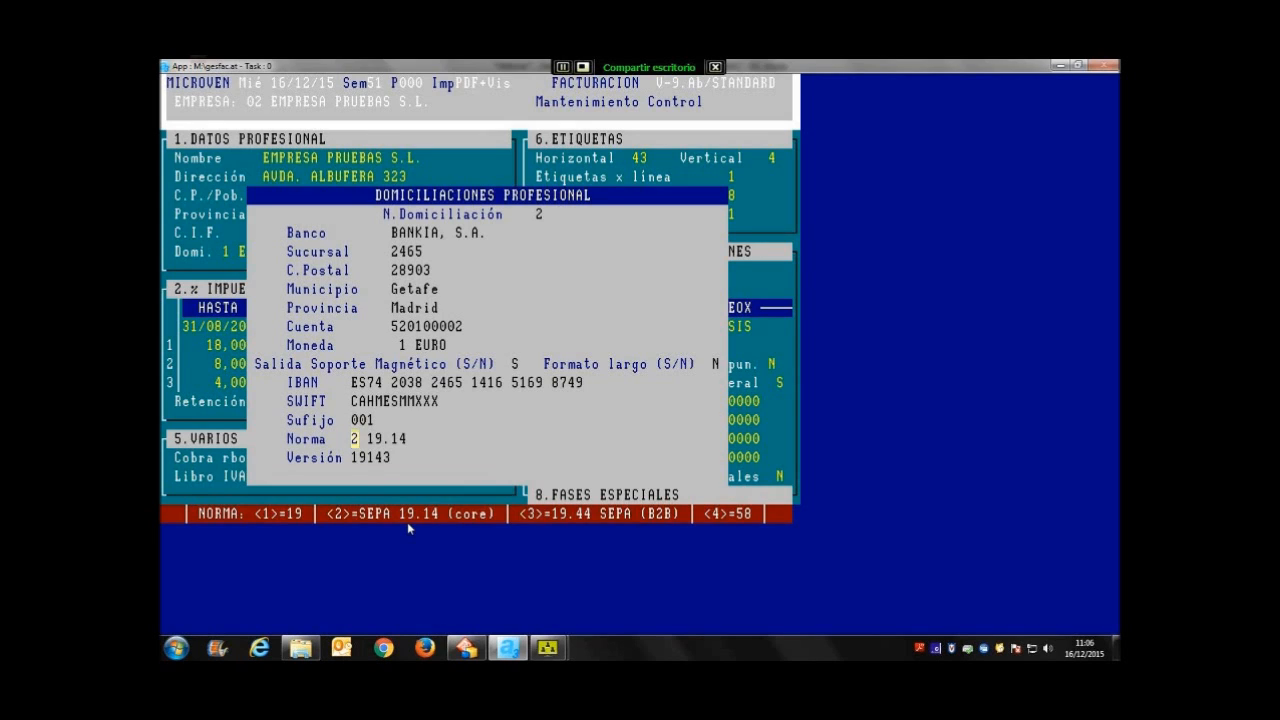
pyautogui.press('Return')
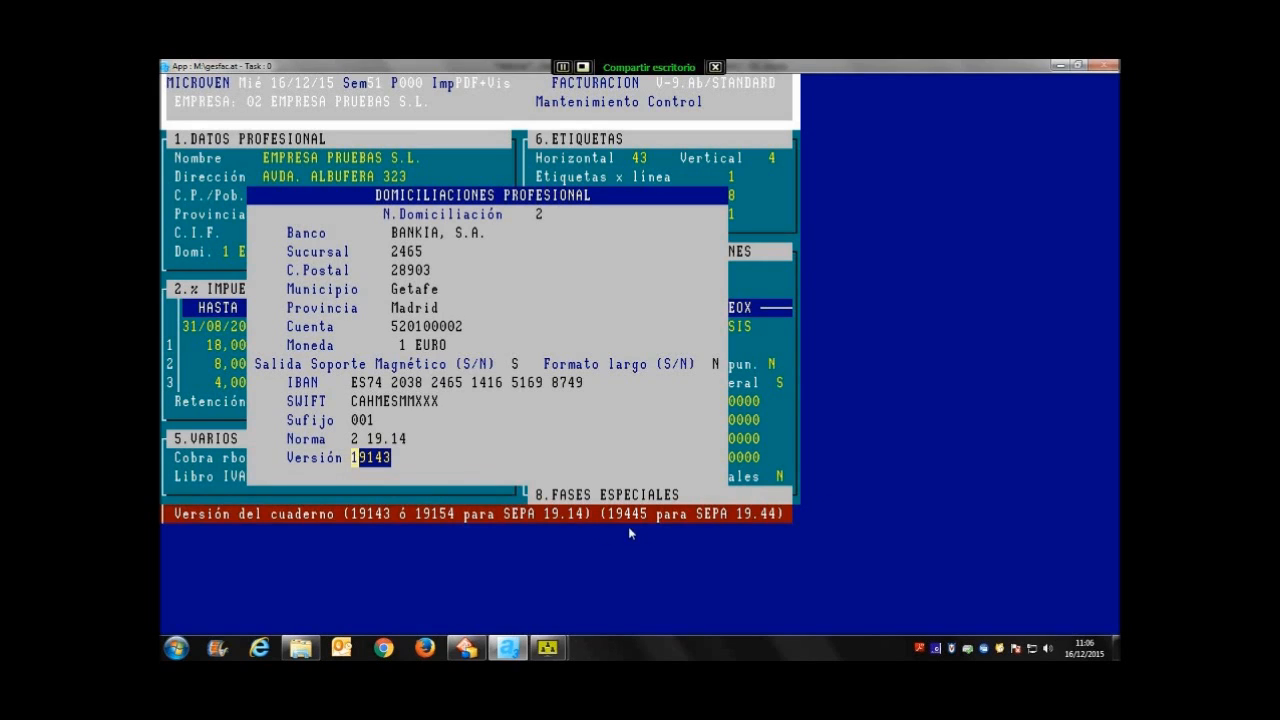
pyautogui.press('Return')
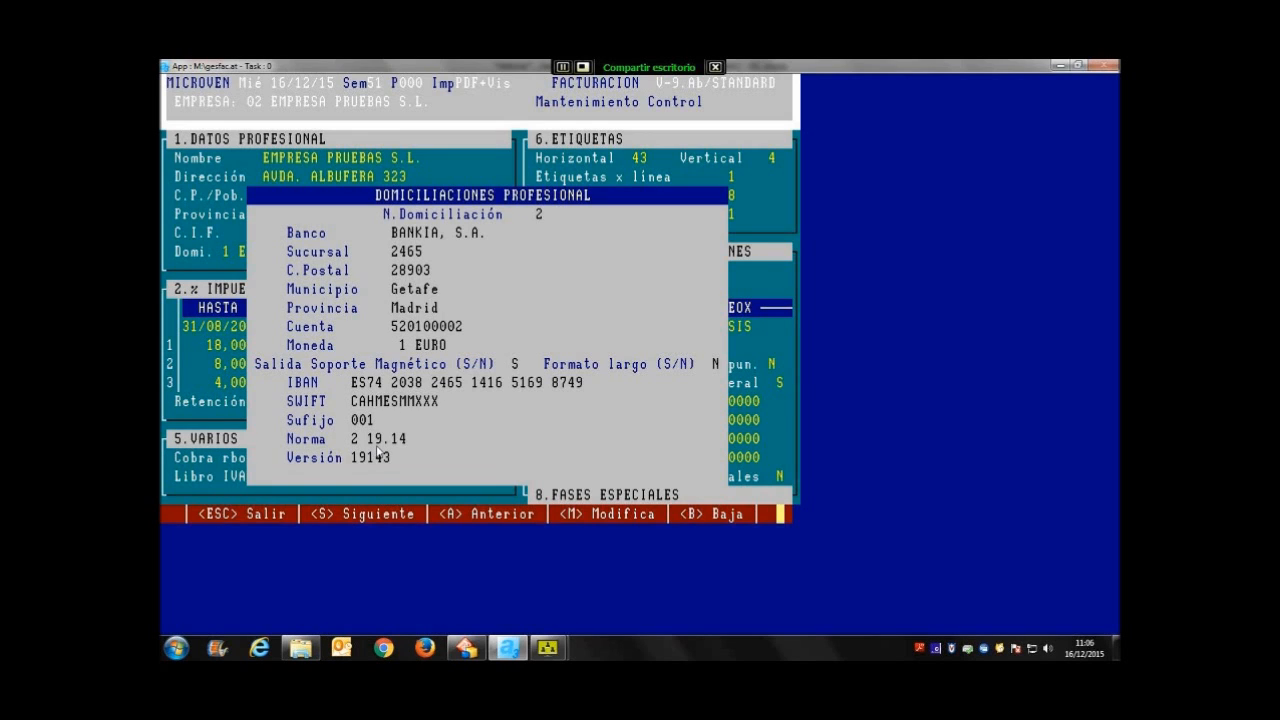
pyautogui.press('Escape')
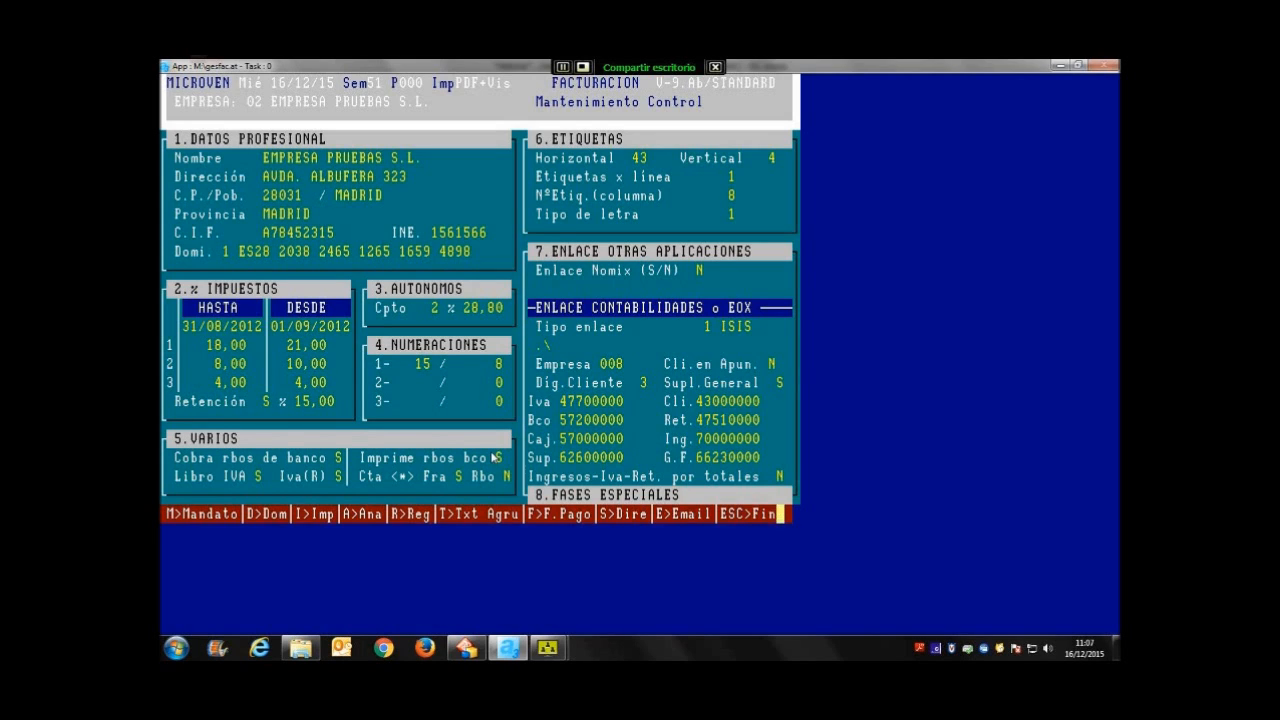
pyautogui.press('Escape')
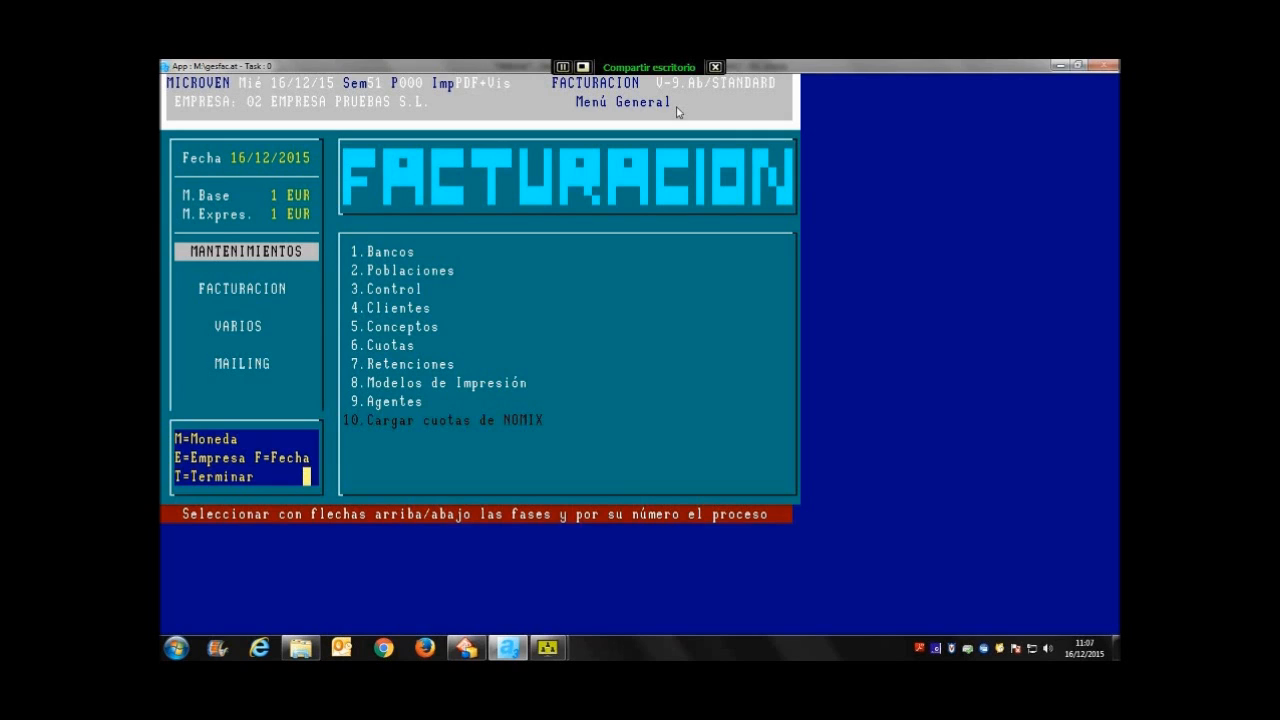
# Step: Start a Relación de facturas for client 1 only, with Agrupación 0 and Hasta Fecha and Fecha Factura 15/12/2015
pyautogui.press('Down')
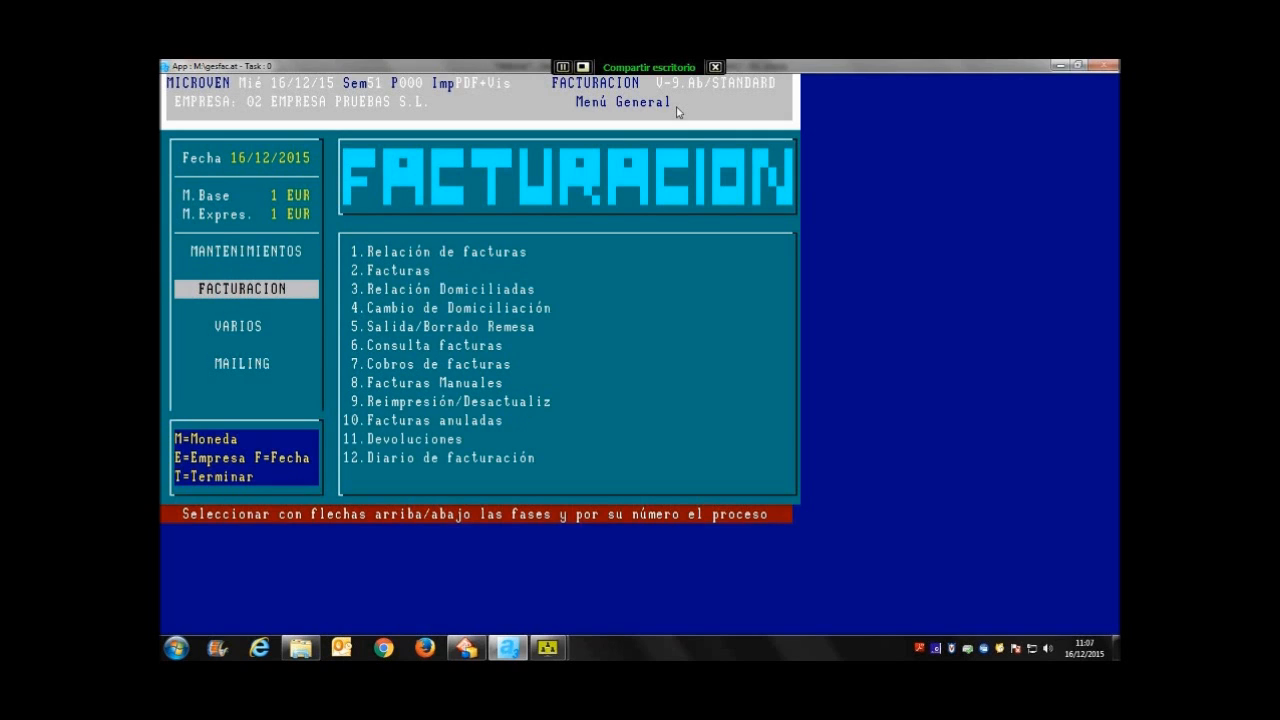
pyautogui.press('1')
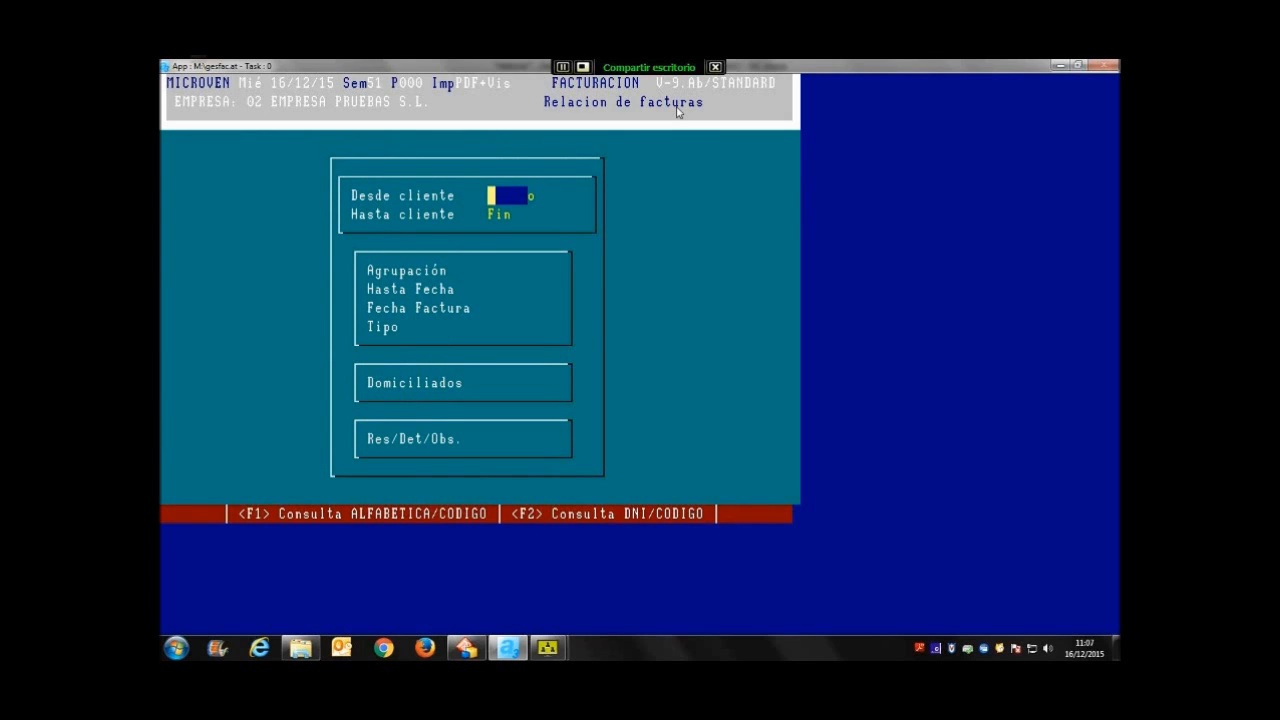
pyautogui.write('1')
pyautogui.press('Return')
pyautogui.write('1')
pyautogui.press('Return')
pyautogui.press('Return')
pyautogui.write('15/12/2015')
pyautogui.press('Return')
pyautogui.press('Return')
pyautogui.press('Return')
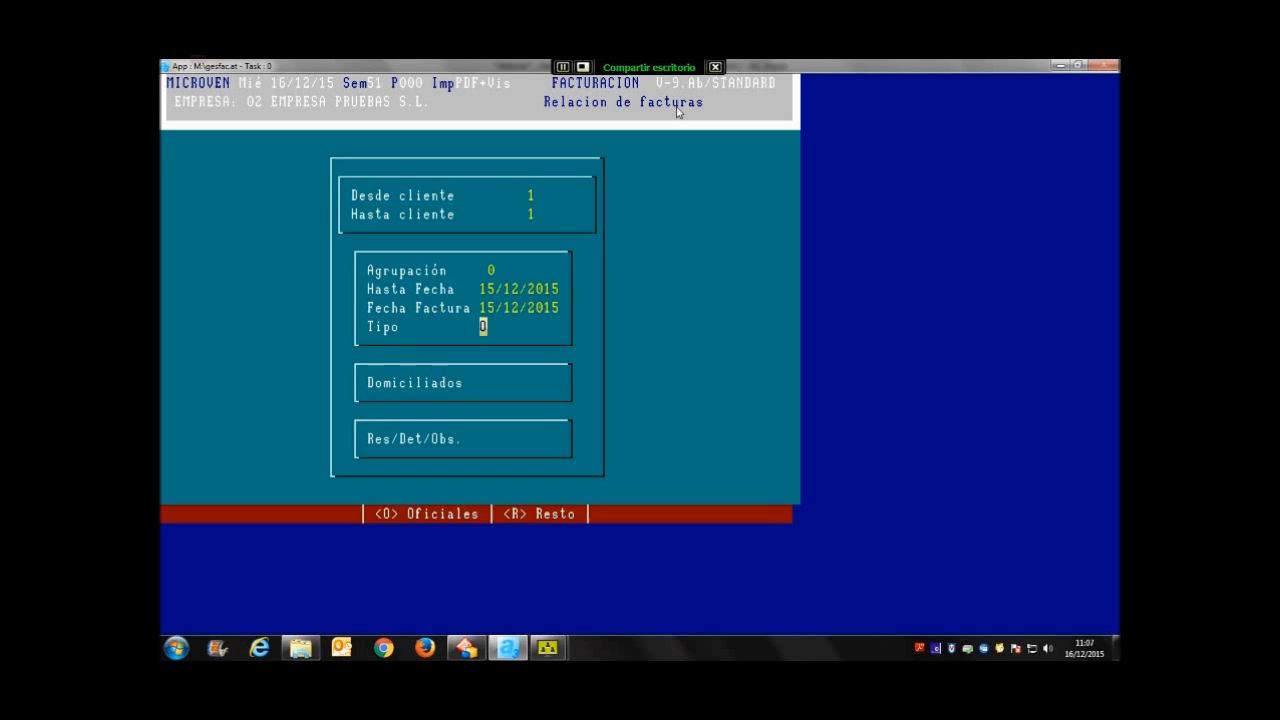
# Step: Set Domiciliados to T for the official invoices, generate the invoice list as a PDF and close it
pyautogui.write('T')
pyautogui.press('Return')
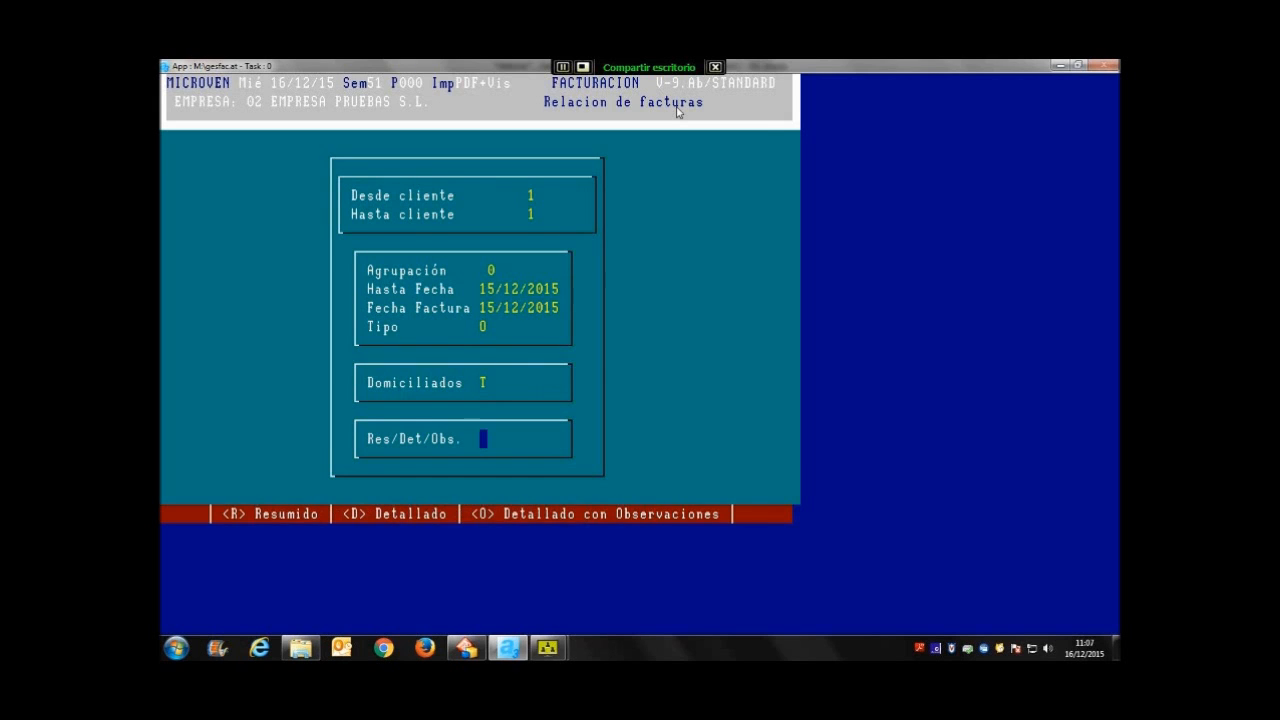
pyautogui.press('Return')
pyautogui.press('Return')
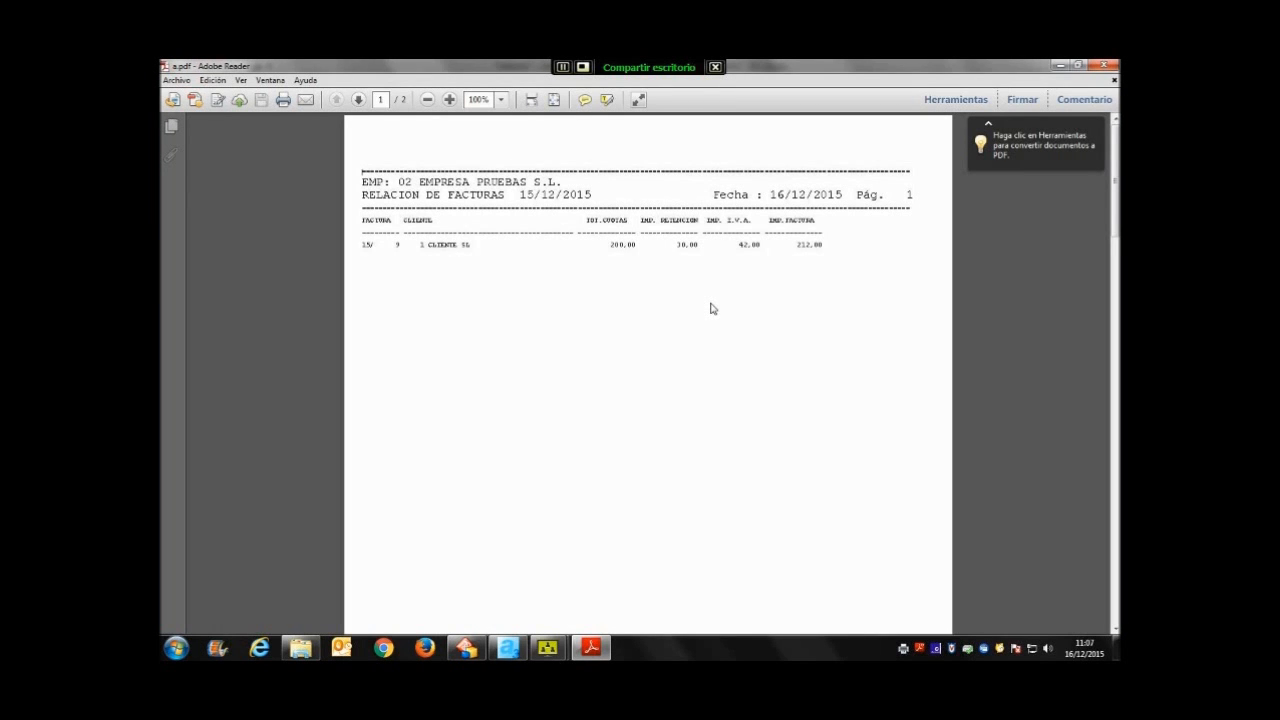
pyautogui.click(1103, 65)
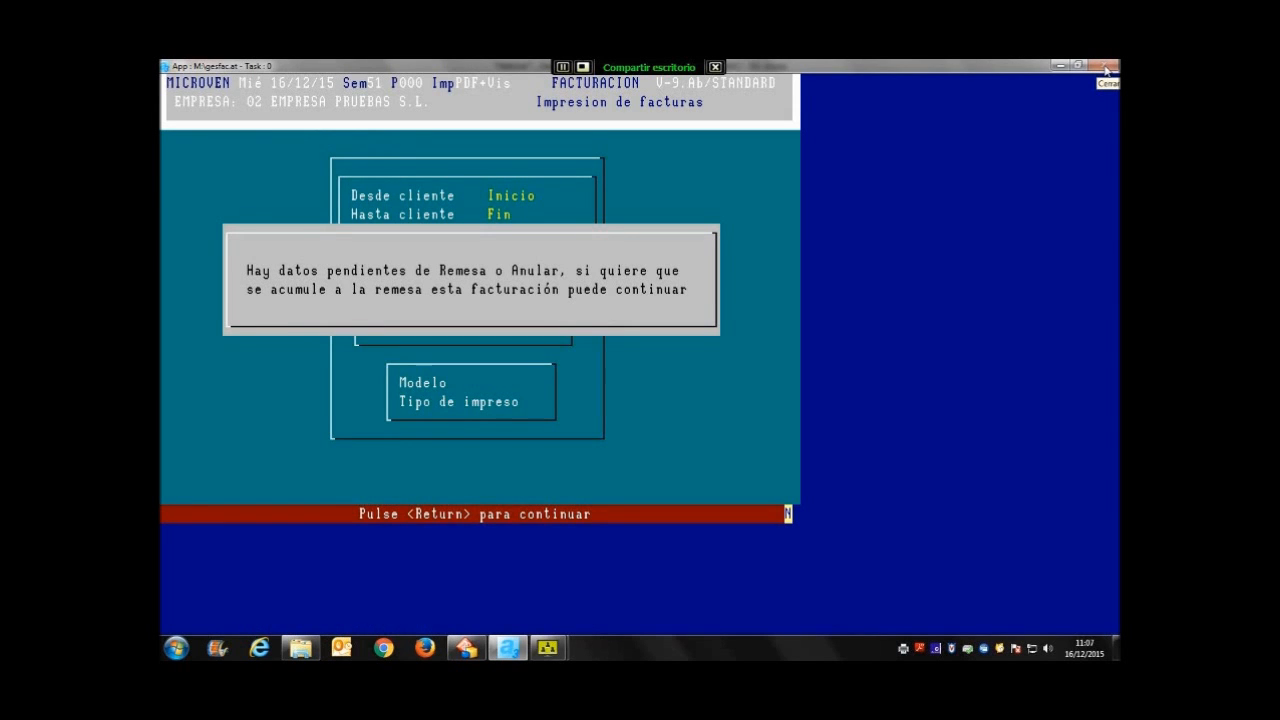
# Step: Start a remittance bank file with the Soporte option of Salida/Borrado Remesa, using direct debit number 2
pyautogui.press('Return')
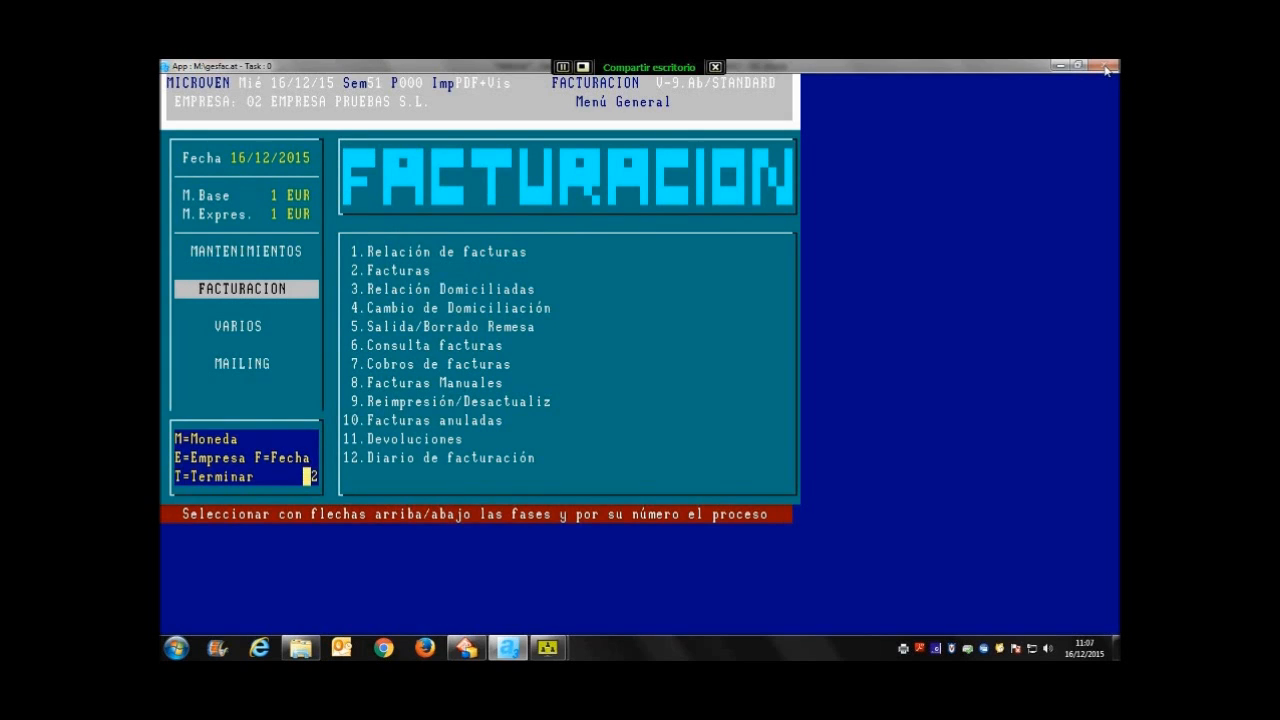
pyautogui.write('5')
pyautogui.press('Return')
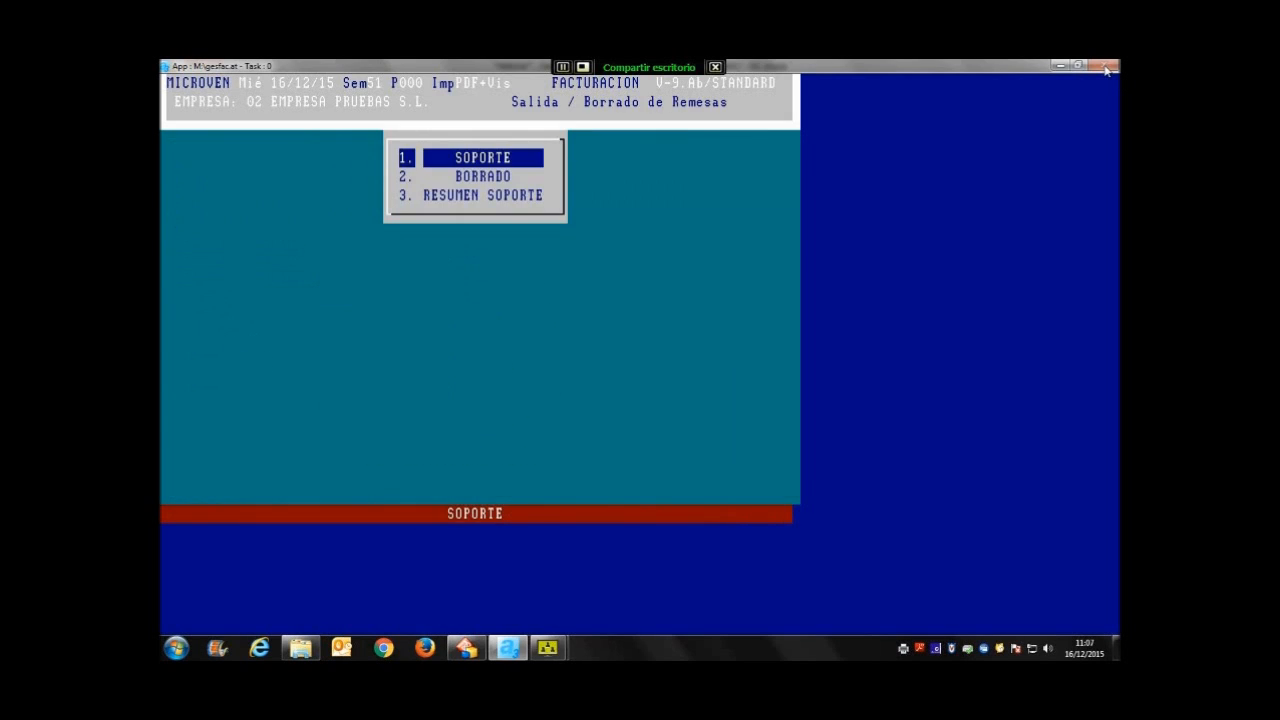
pyautogui.press('Return')
pyautogui.press('Return')
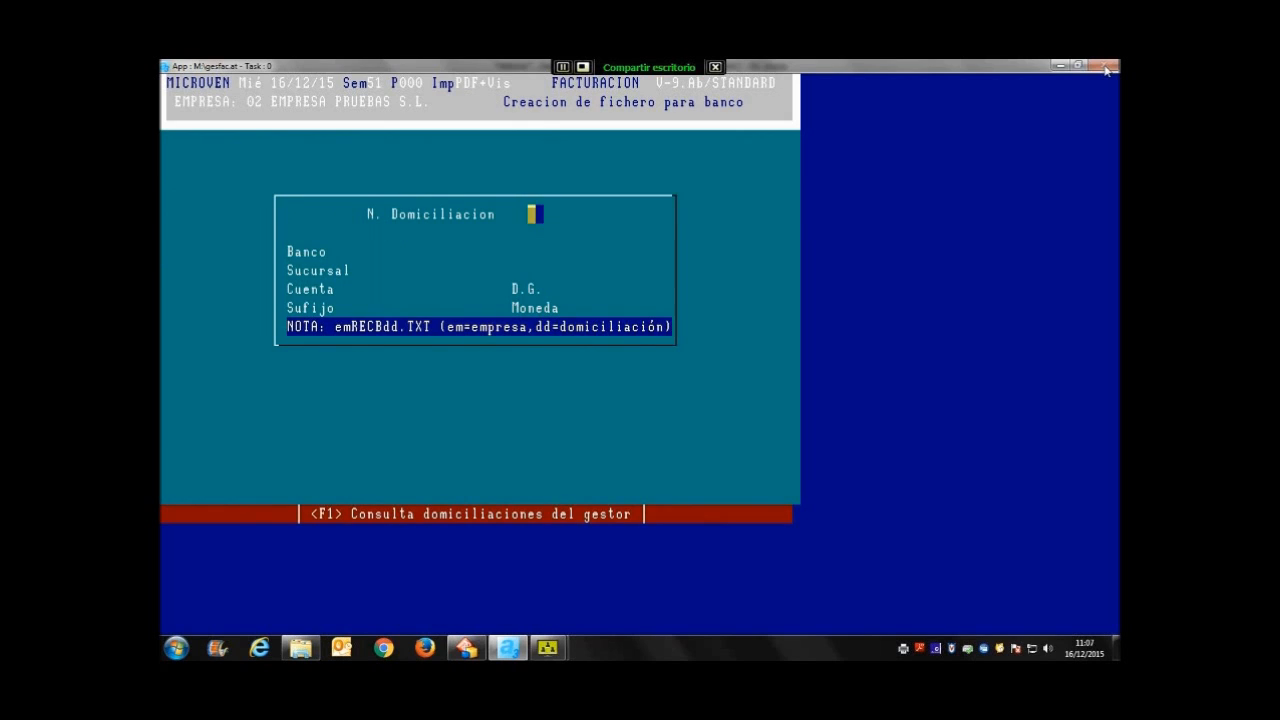
pyautogui.write('2')
pyautogui.press('Return')
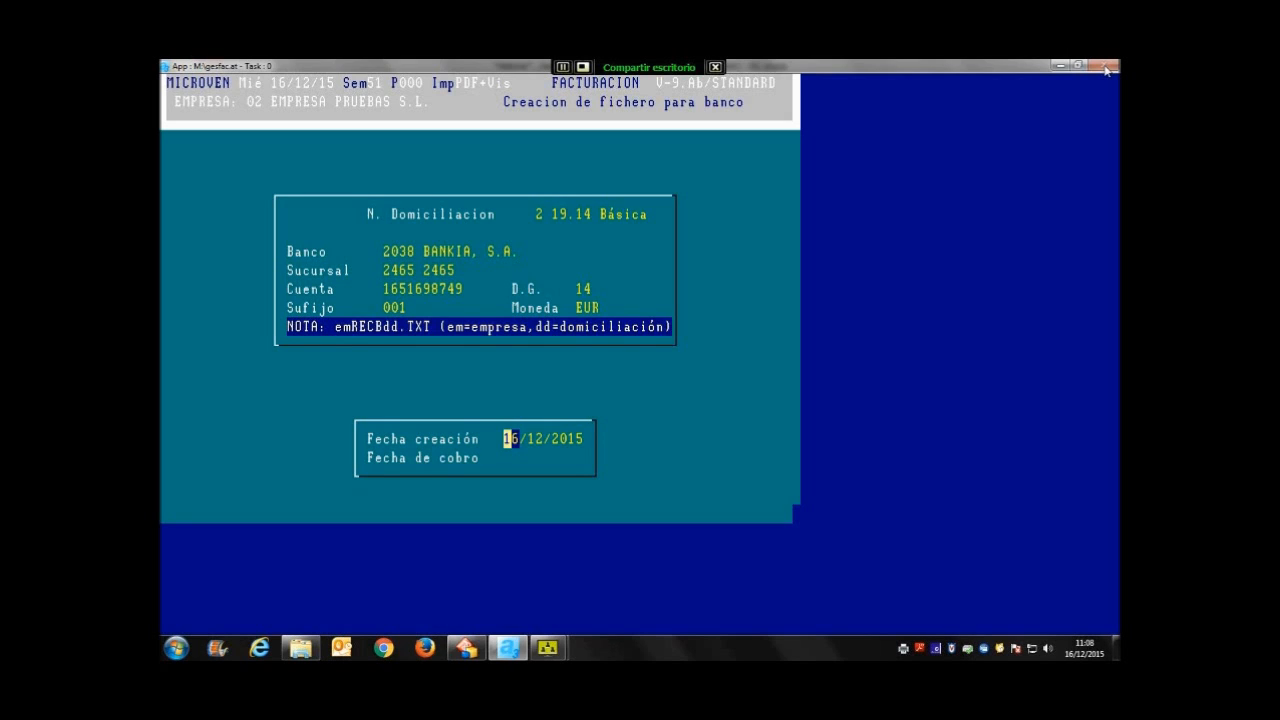
# Step: Try to create the bank file with creation date 16/12/2015 and collection date 18/12/2015, and return to the maintenance options
pyautogui.press('Return')
pyautogui.press('Return')
pyautogui.press('Return')
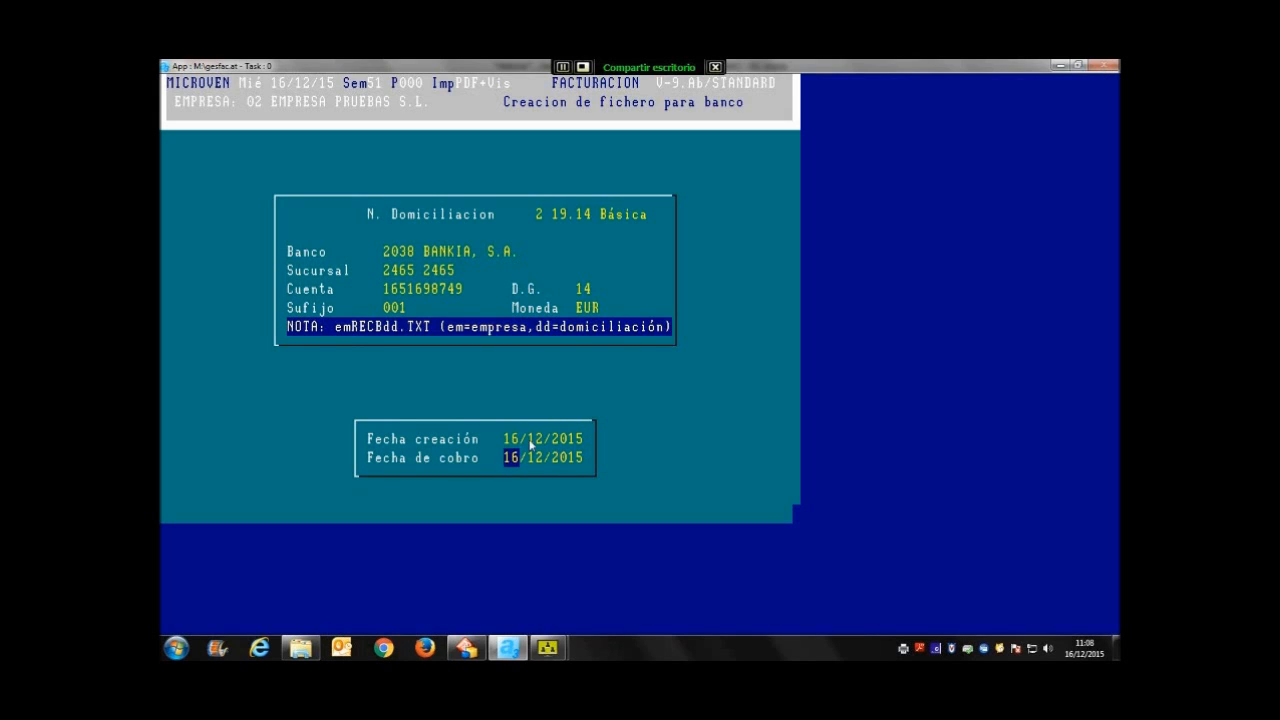
pyautogui.write('18122015')
pyautogui.press('Return')
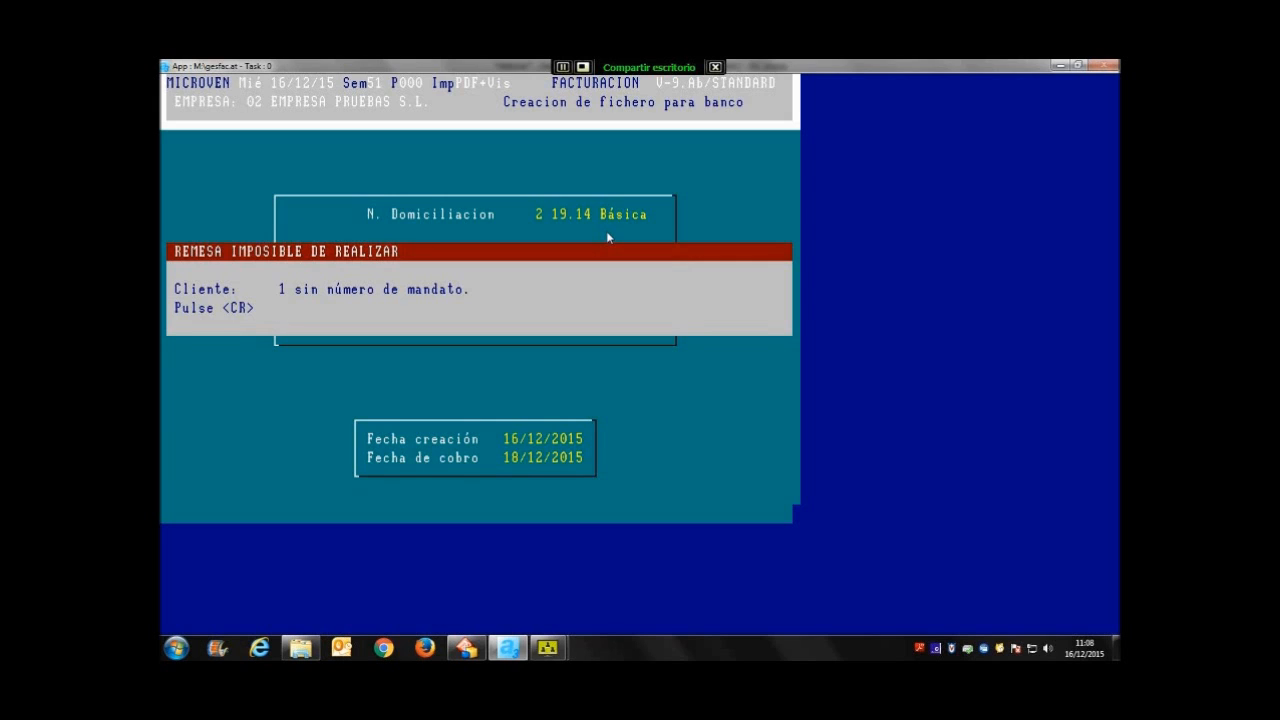
pyautogui.press('Return')
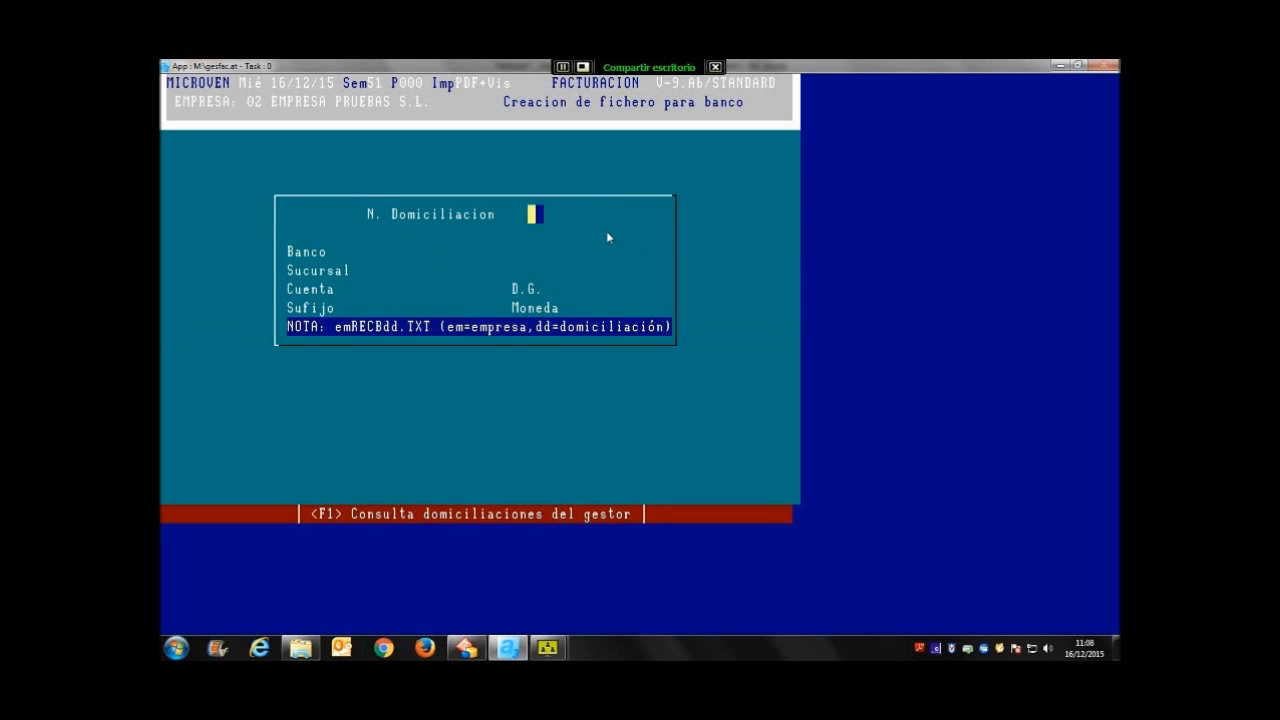
pyautogui.press('Escape')
pyautogui.press('Escape')
pyautogui.press('Escape')
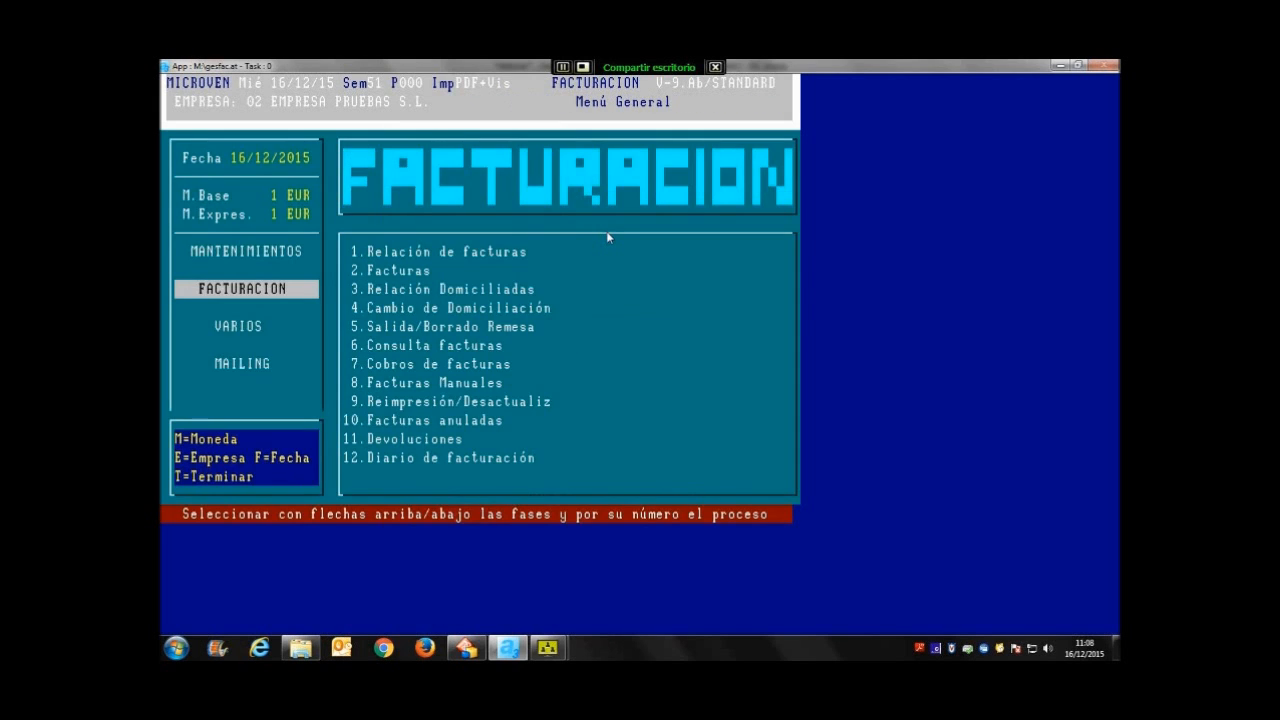
pyautogui.press('Up')
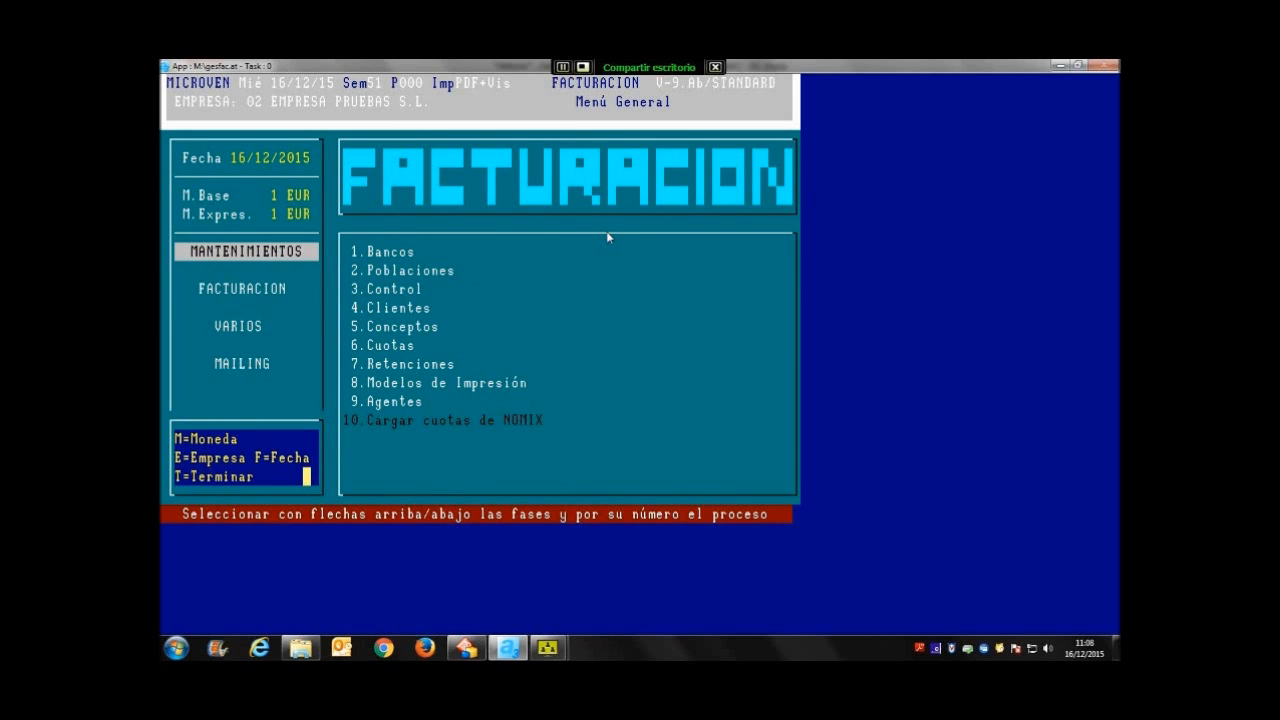
pyautogui.moveTo(548, 648)
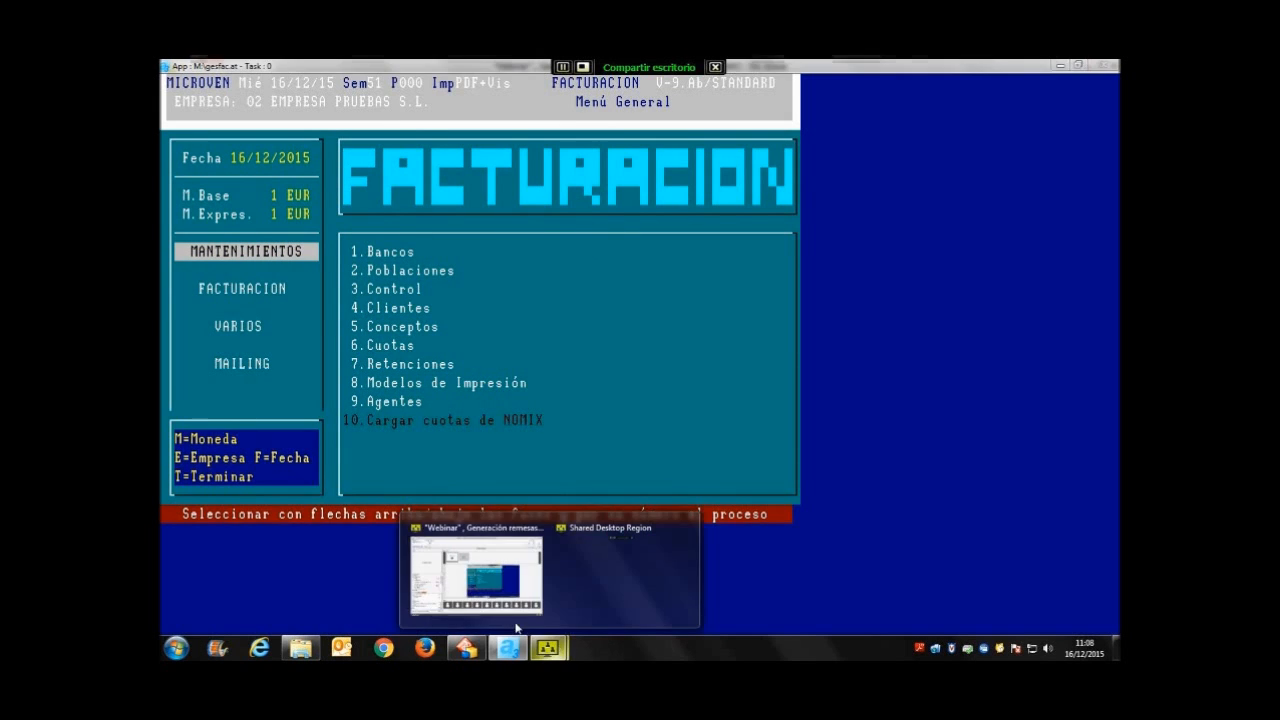
pyautogui.click(505, 622)
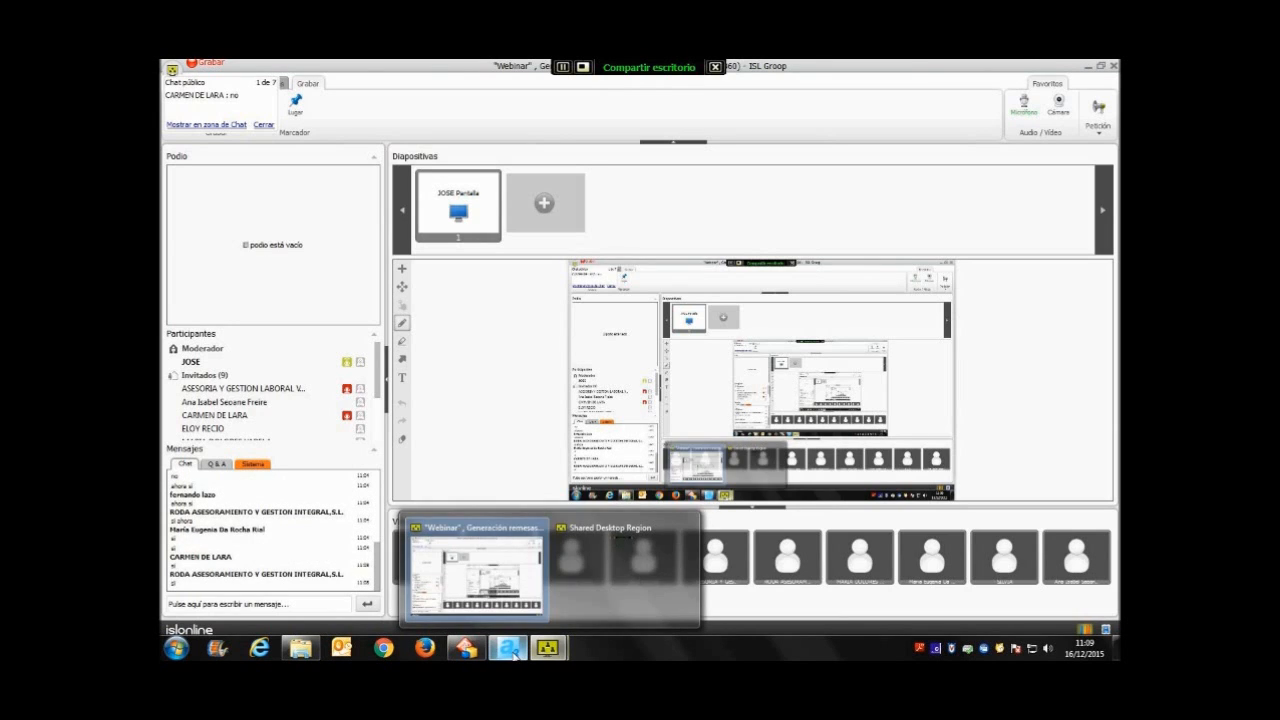
pyautogui.click(549, 650)
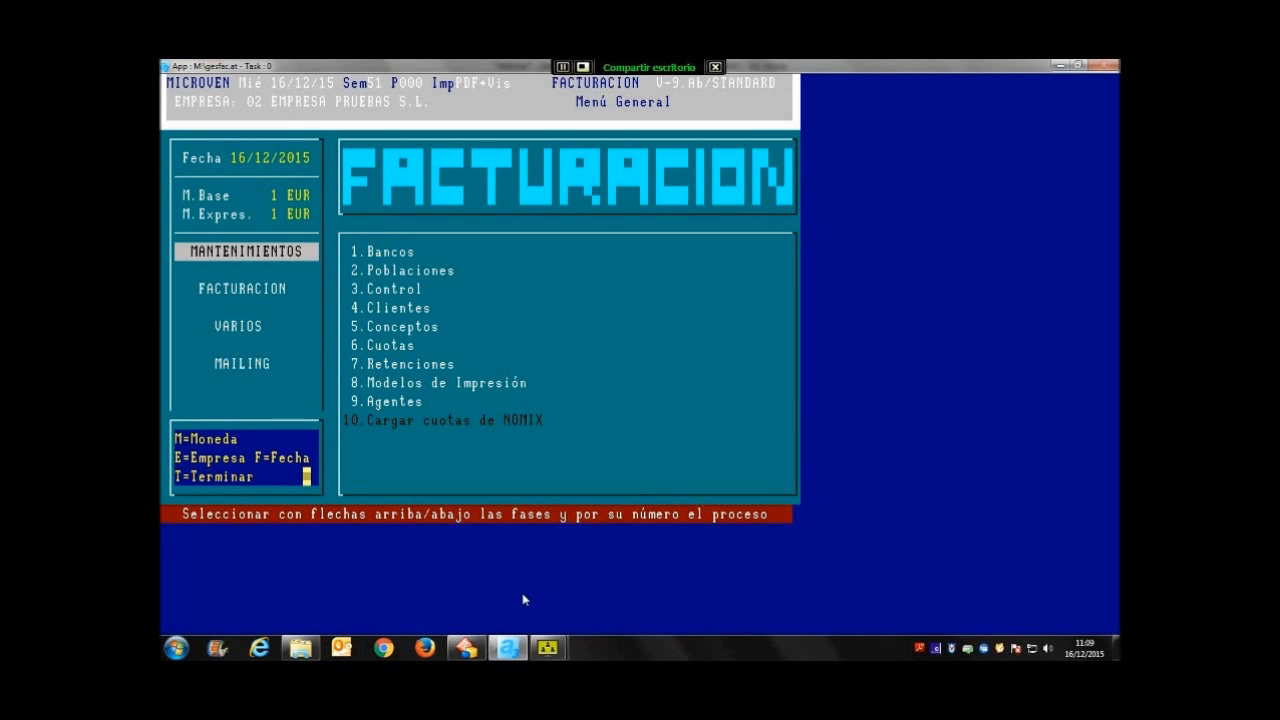
pyautogui.press('4')
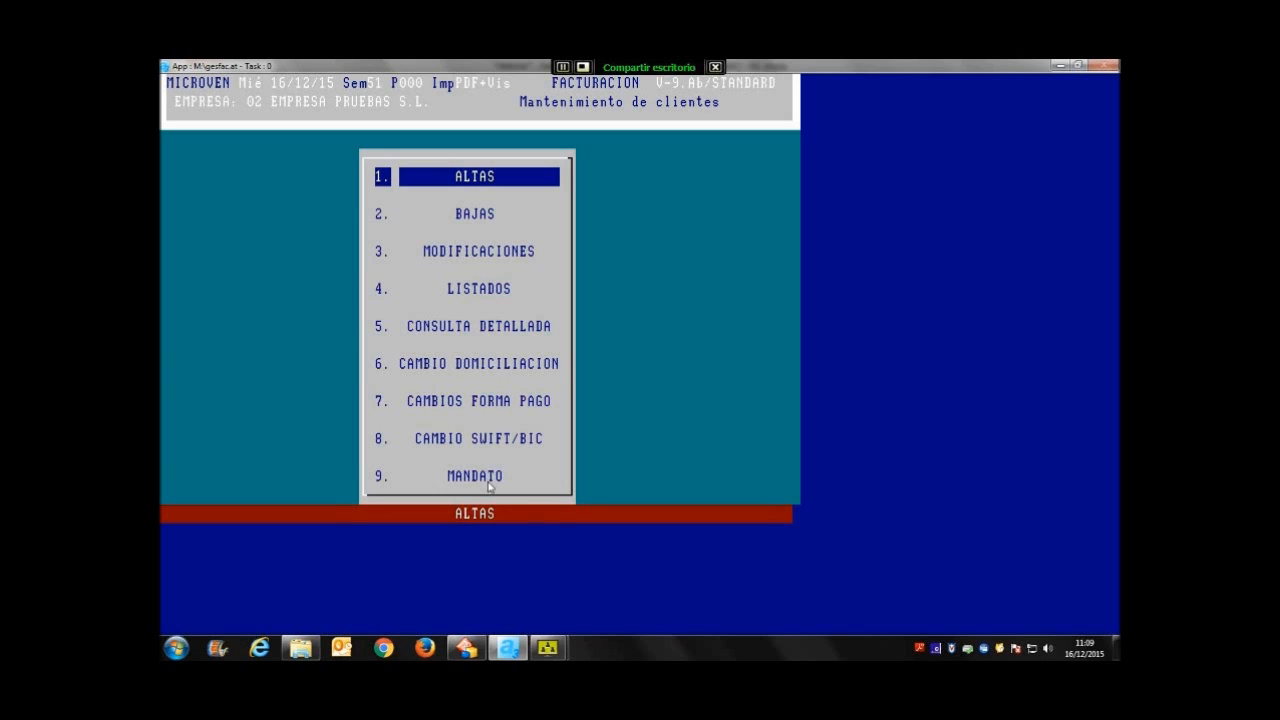
pyautogui.press('Escape')
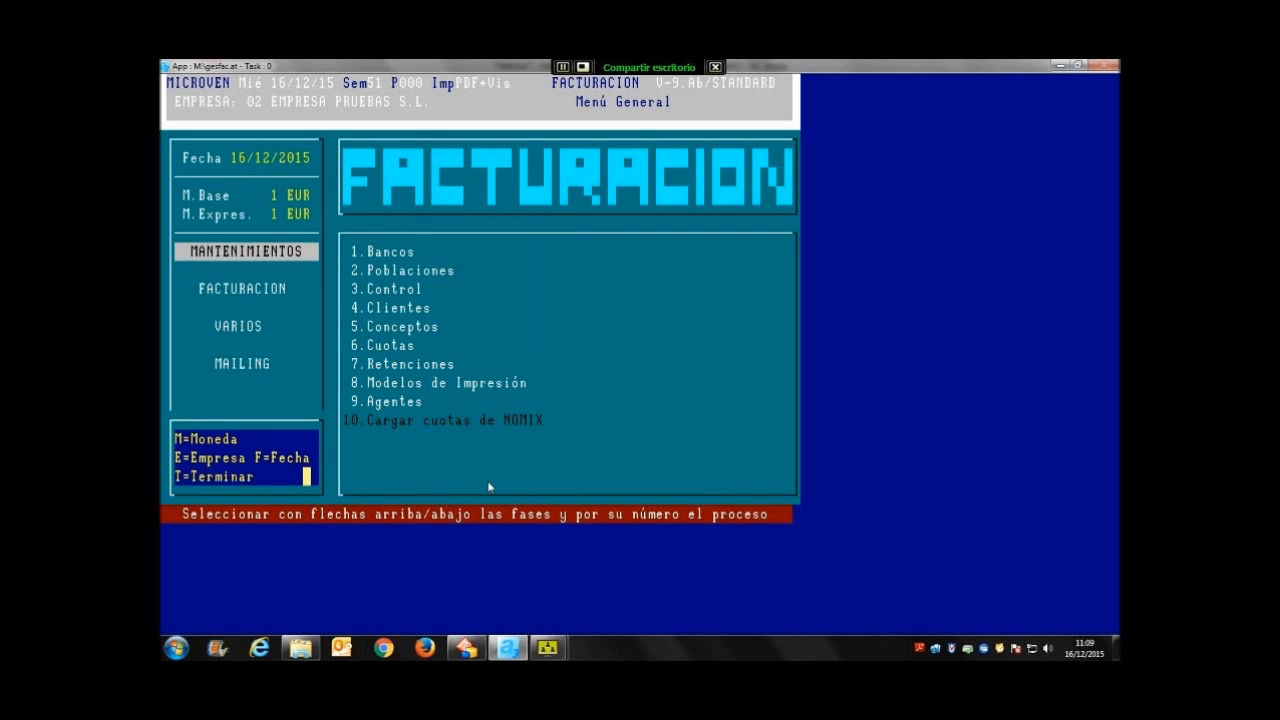
# Step: Open client 1's record in the client modifications to check its direct debit and mandate data
pyautogui.press('4')
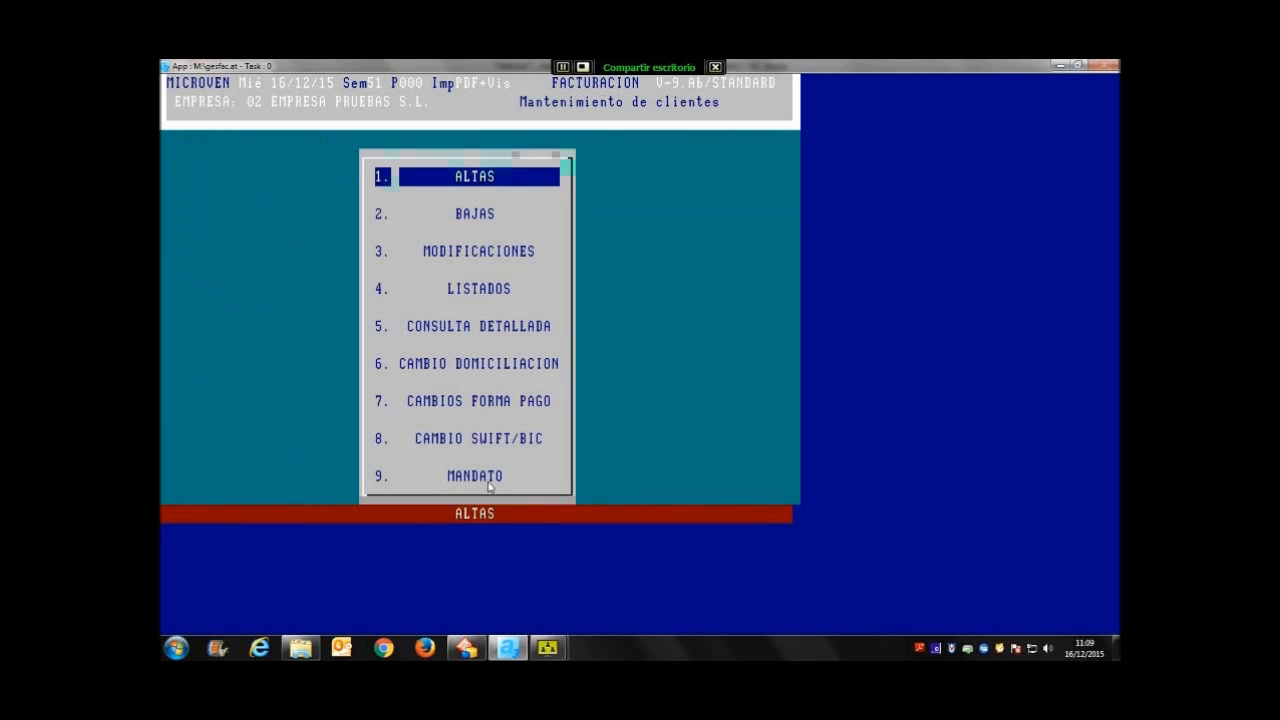
pyautogui.write('3')
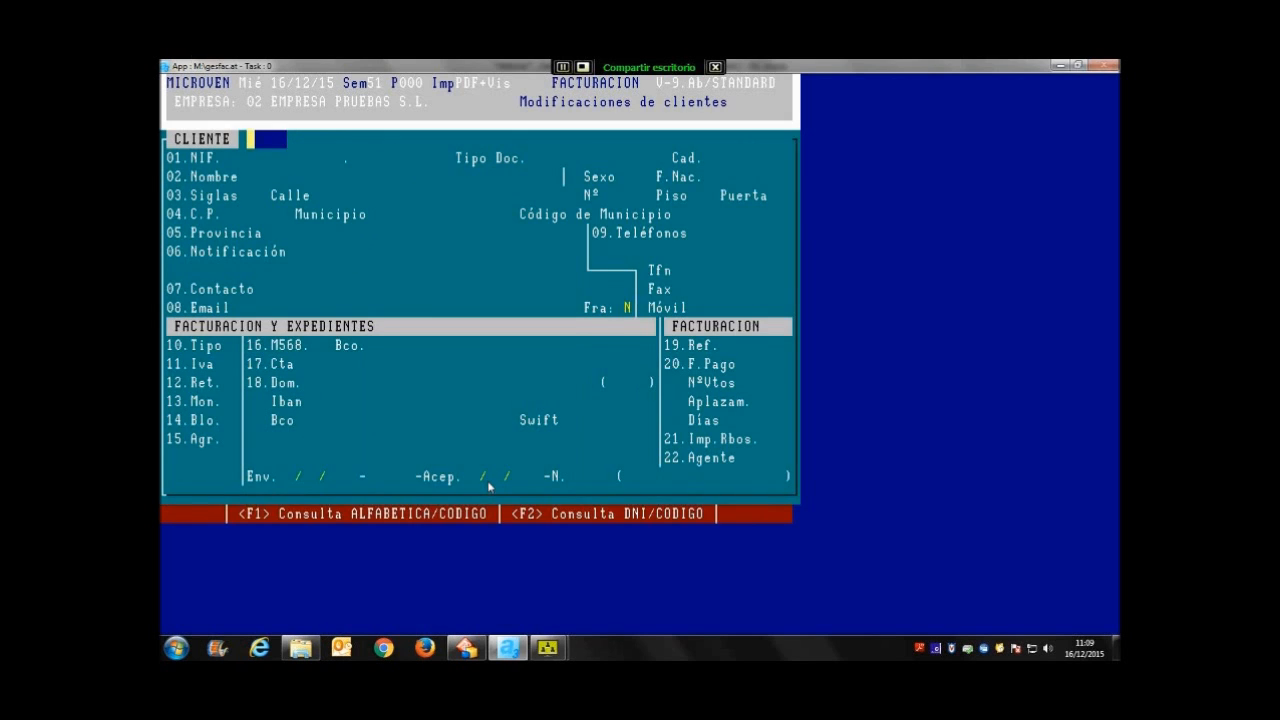
pyautogui.write('1')
pyautogui.press('Return')
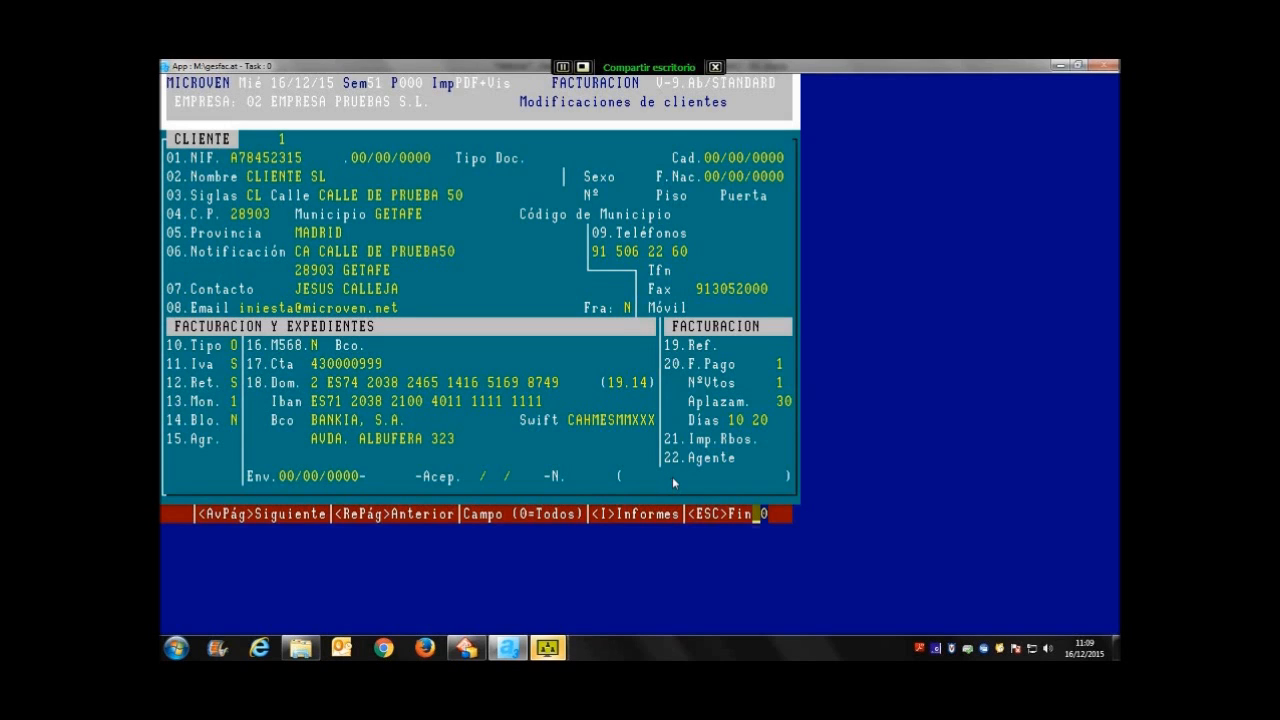
# Step: Generate the direct debit mandate for client 1 only, with Reimpresión set to N, and view the resulting PDF letter
pyautogui.click(547, 648)
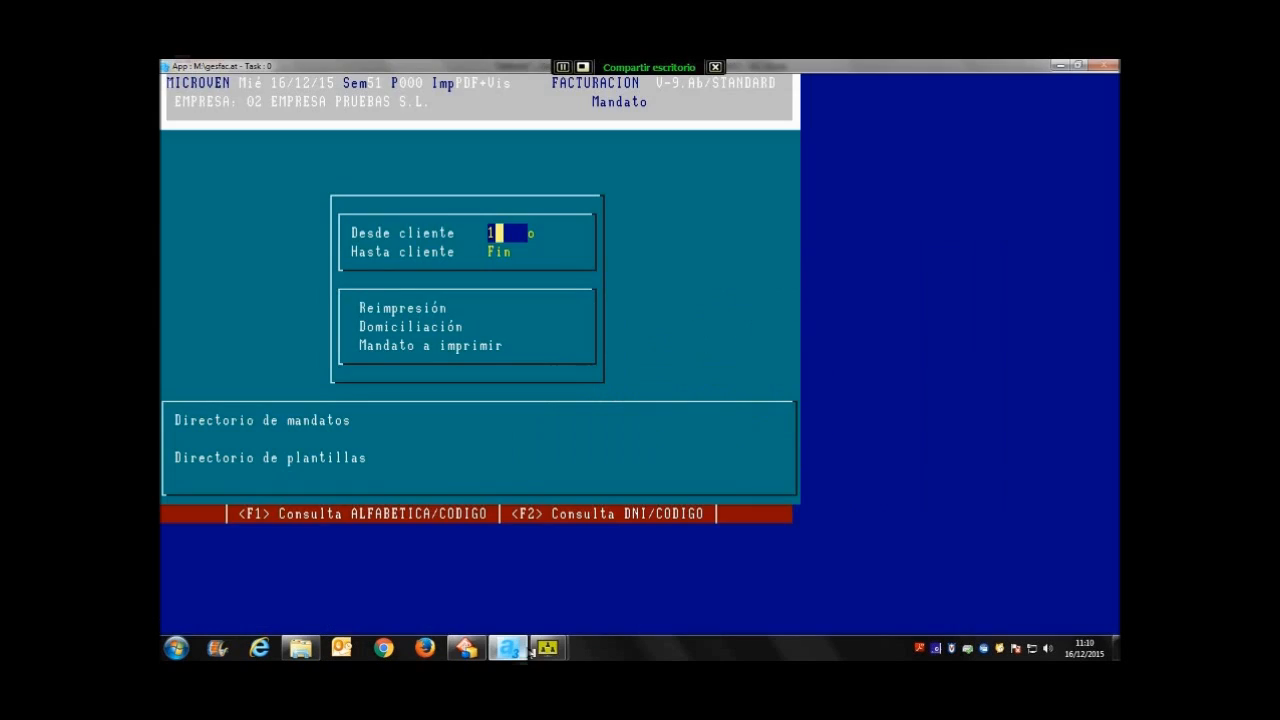
pyautogui.press('Return')
pyautogui.press('Return')
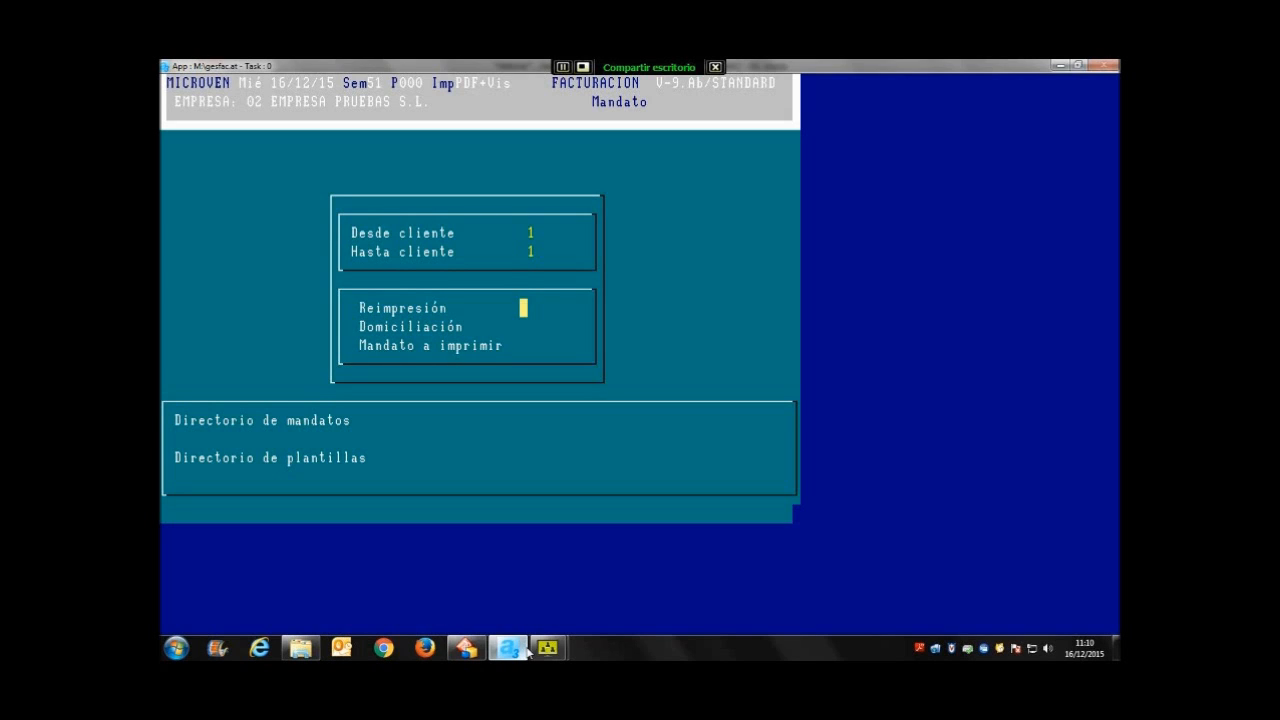
pyautogui.write('n')
pyautogui.press('Return')
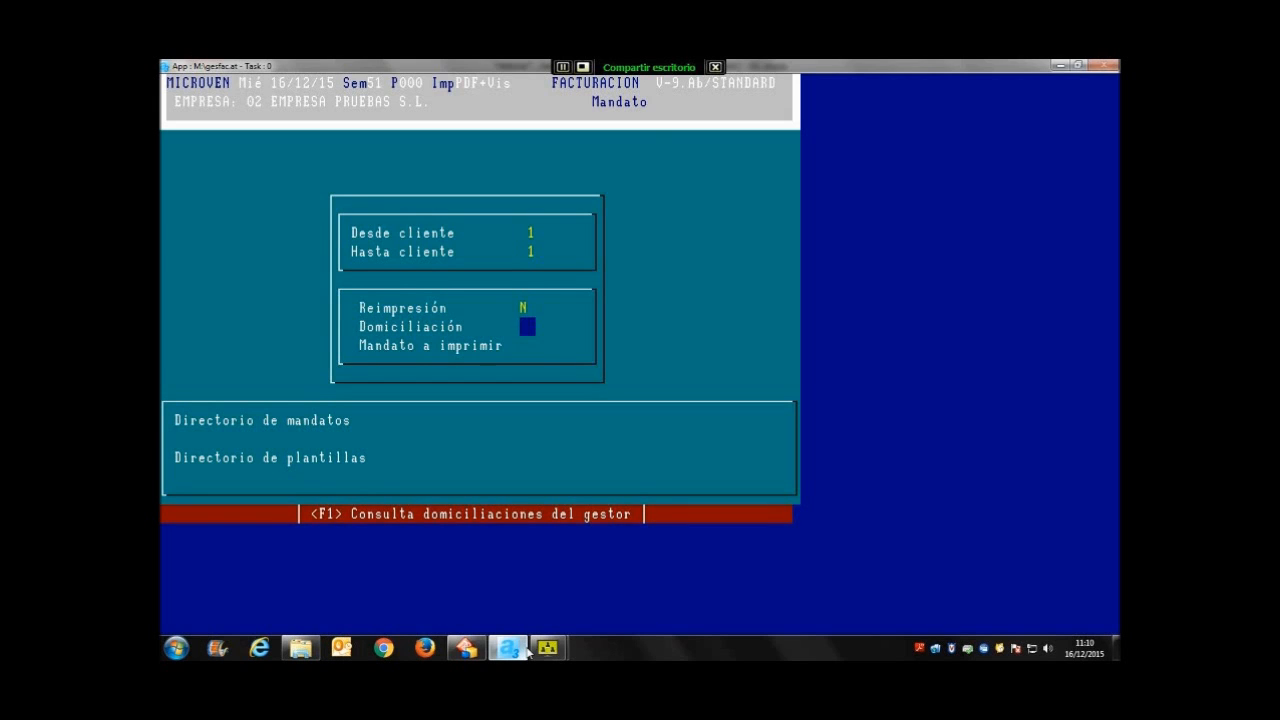
pyautogui.press('Return')
pyautogui.press('Return')
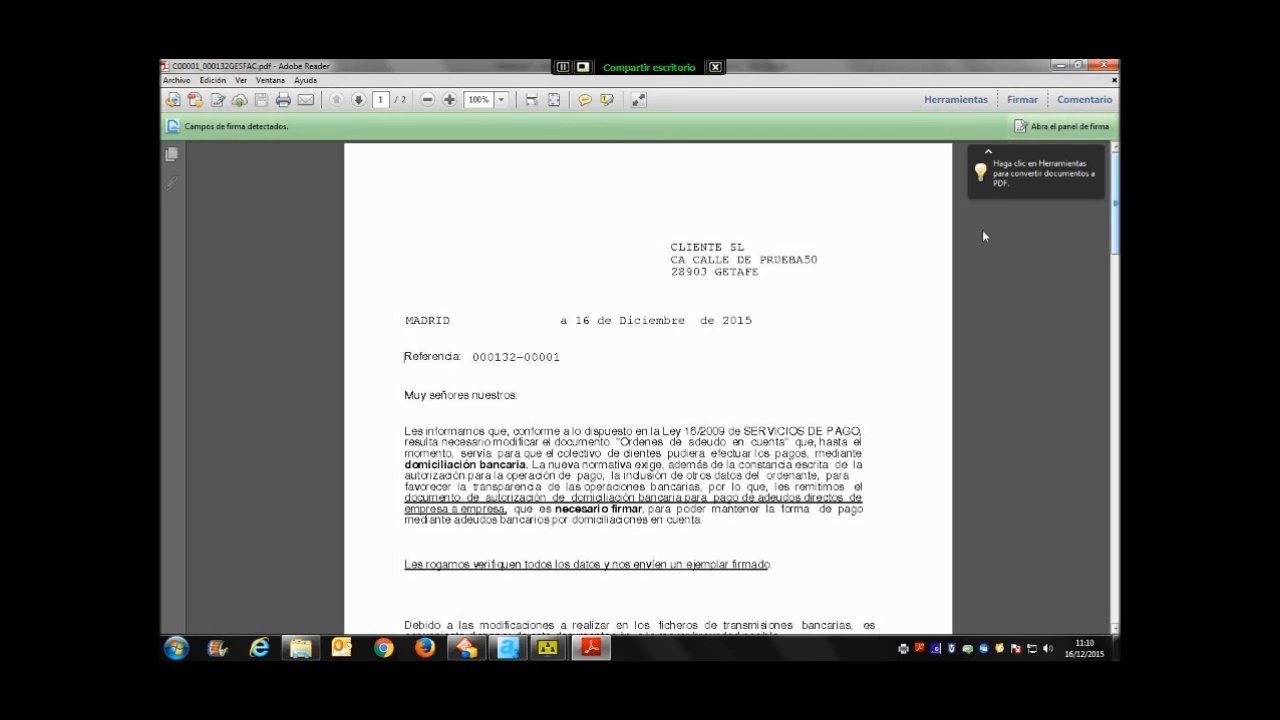
pyautogui.scroll(-1, 982, 229)
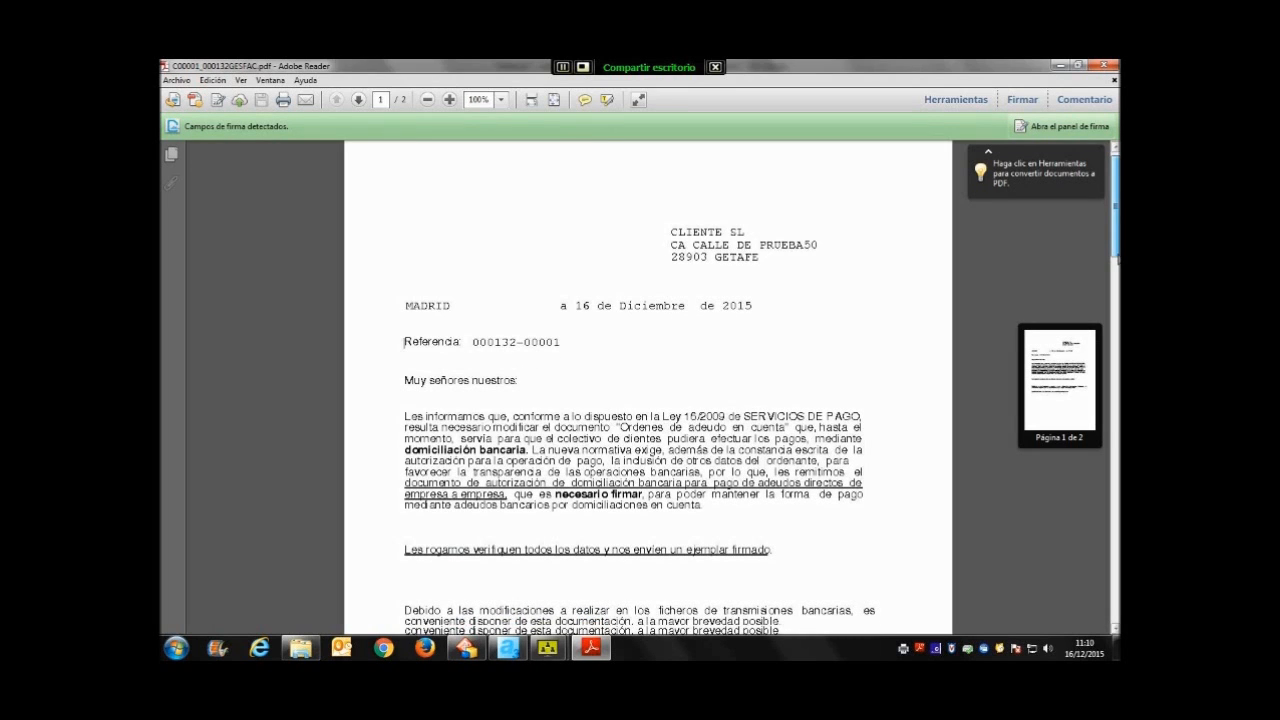
# Step: Review both pages of client 1's direct debit mandate PDF, including the creditor, debtor and bank details, and close it
pyautogui.scroll(-10, 404, 341)
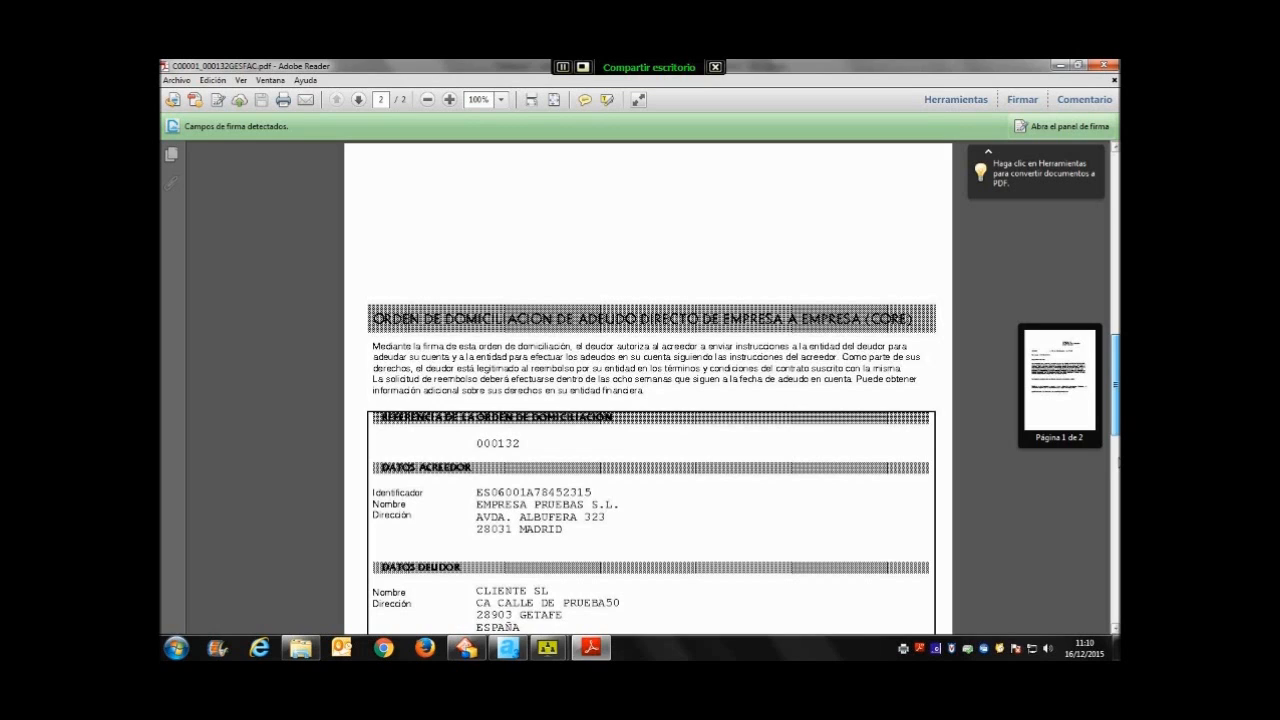
pyautogui.scroll(-4, 635, 537)
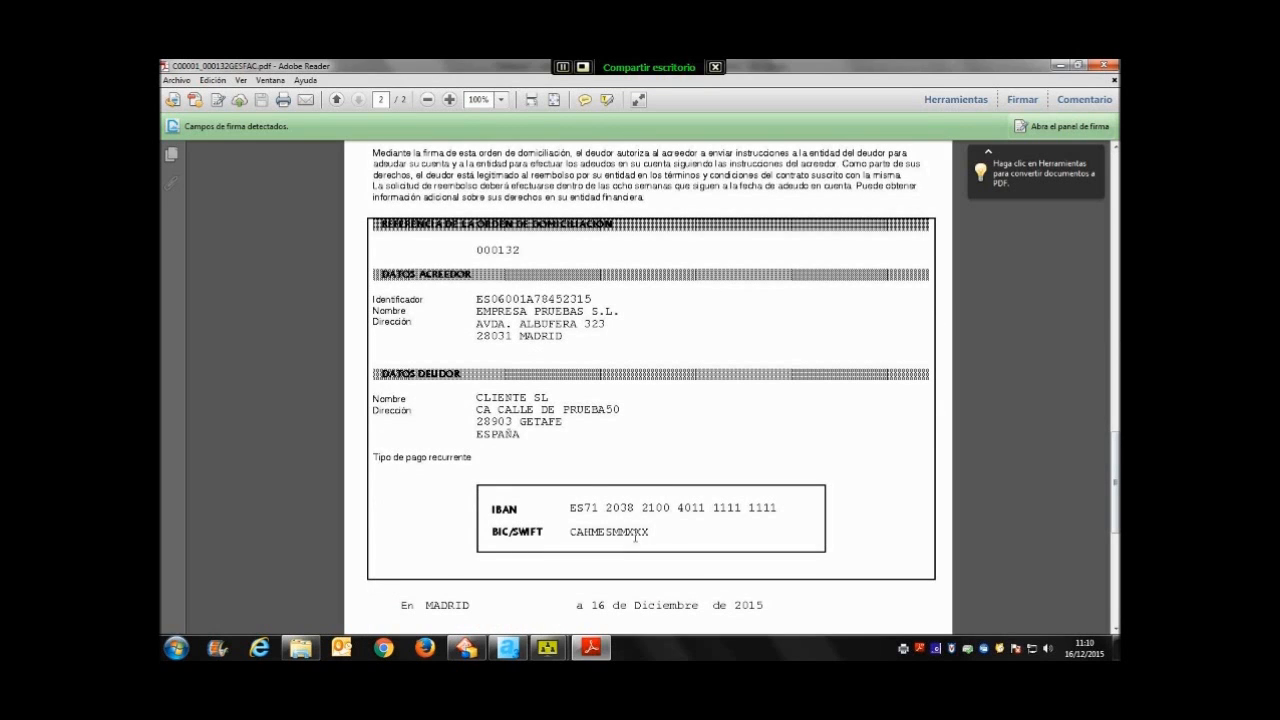
pyautogui.scroll(-3, 635, 537)
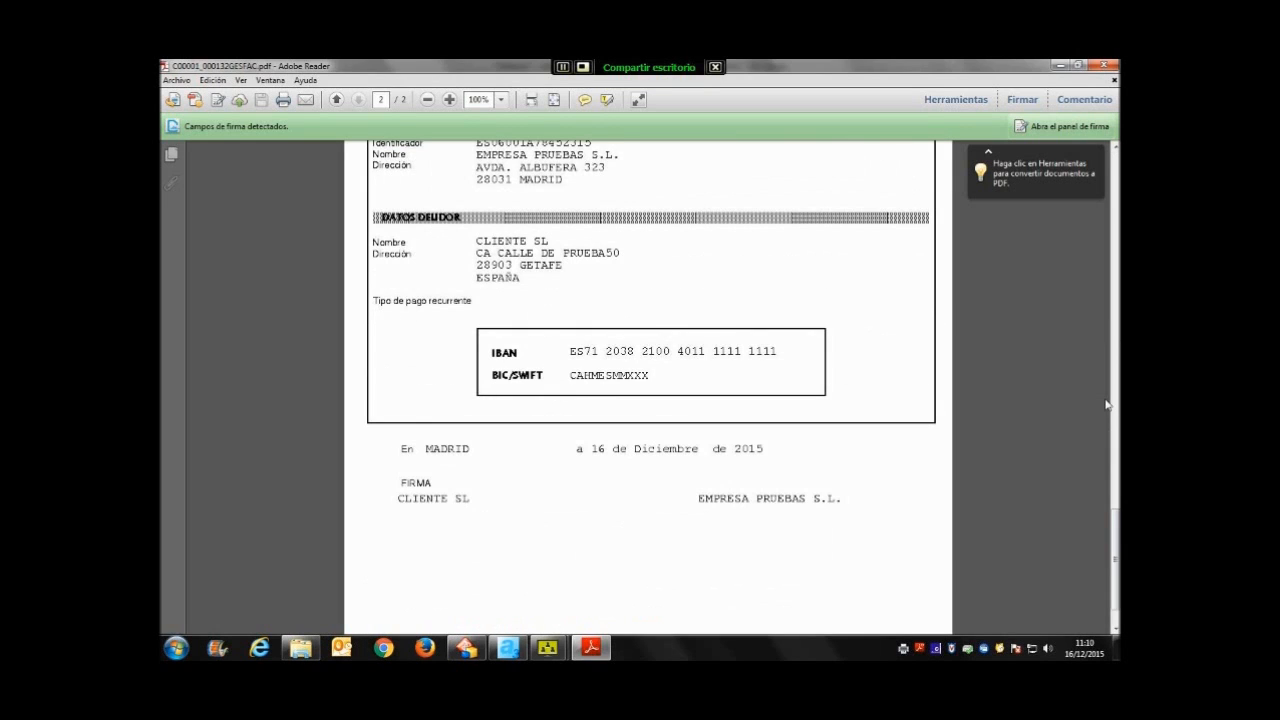
pyautogui.click(1105, 66)
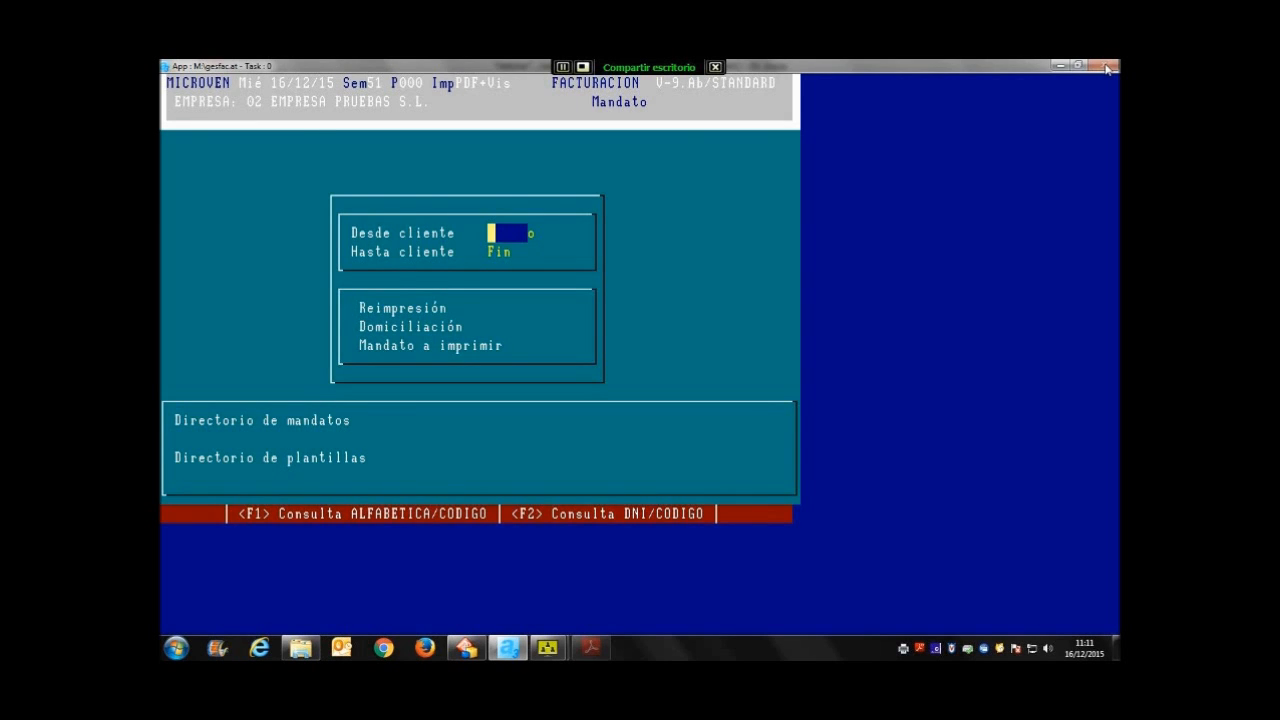
# Step: Open client 1's record in the client modifications to check its mandate data, and return to the general menu
pyautogui.press('Escape')
pyautogui.press('4')
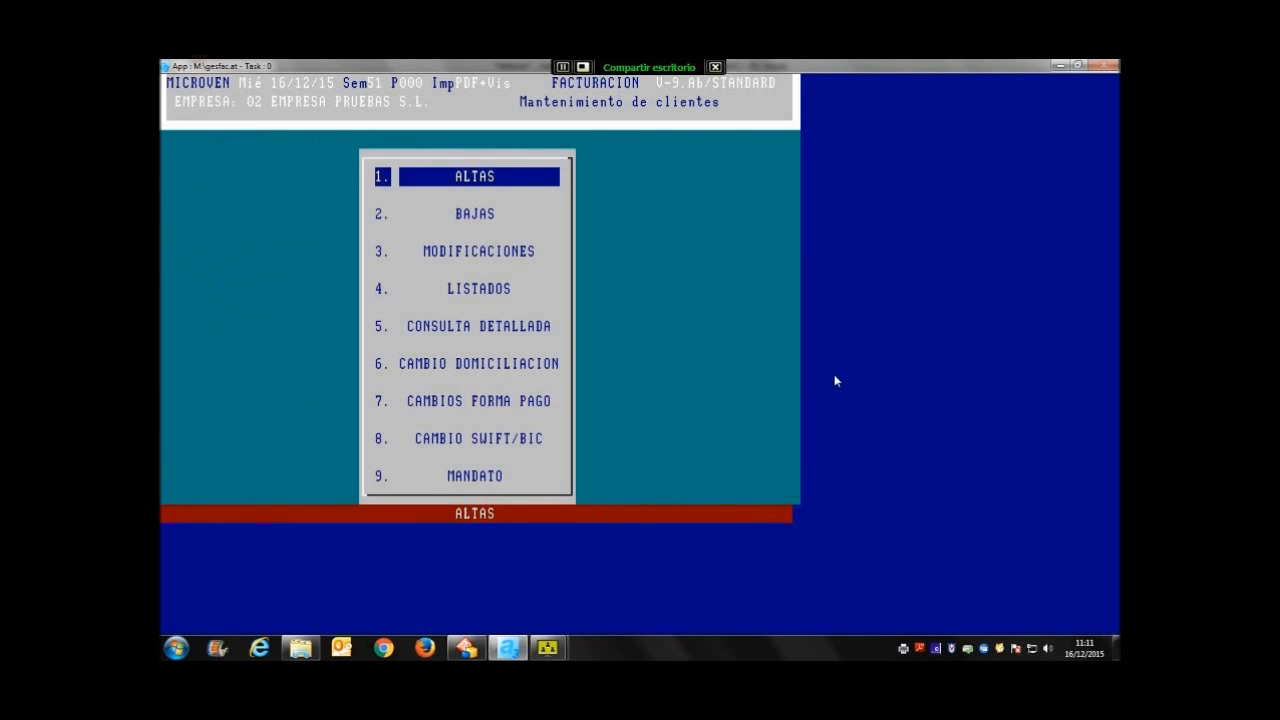
pyautogui.write('31')
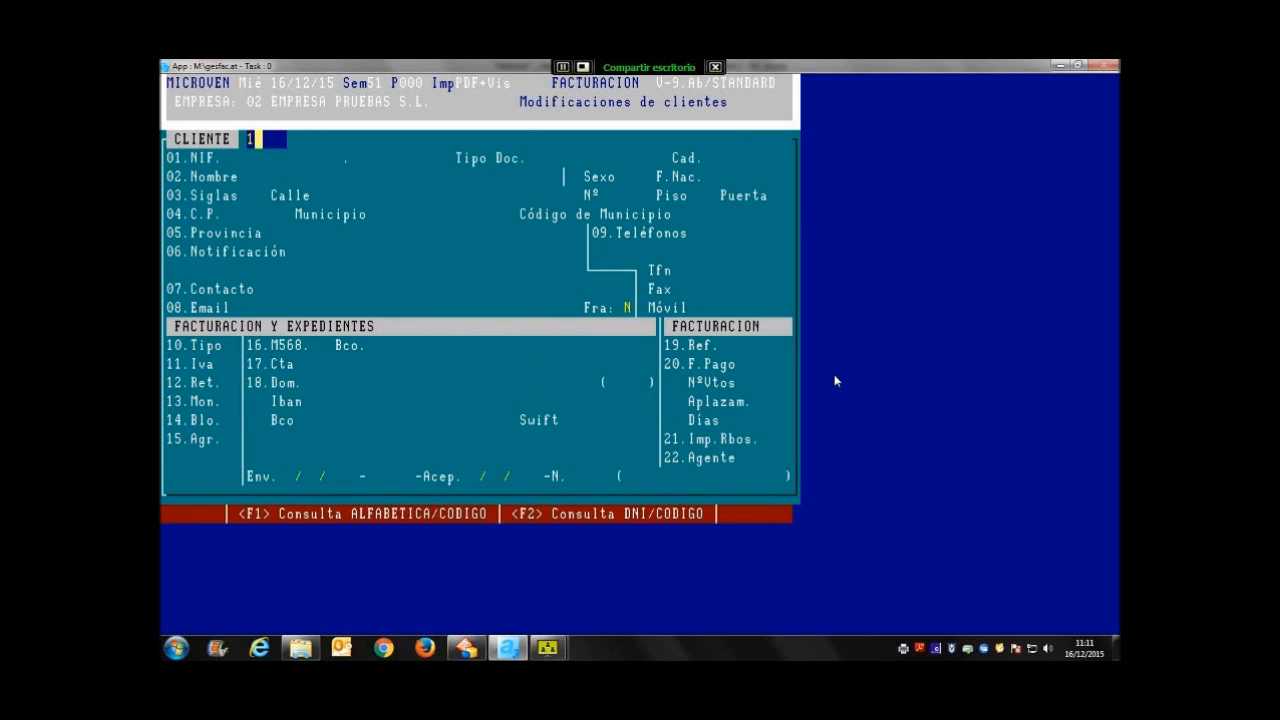
pyautogui.press('Return')
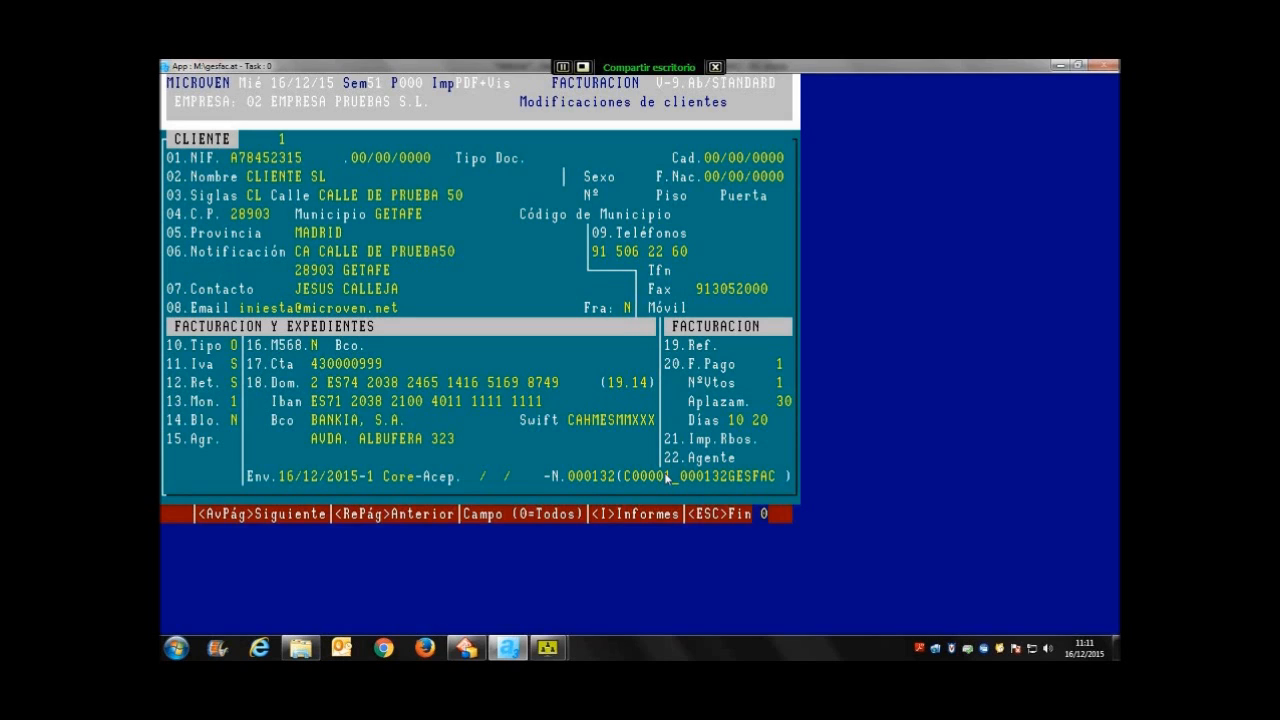
pyautogui.press('Escape')
pyautogui.press('Escape')
# Step: Start creating the bank file with the Soporte option of Salida/Borrado Remesa for direct debit number 2
pyautogui.press('Down')
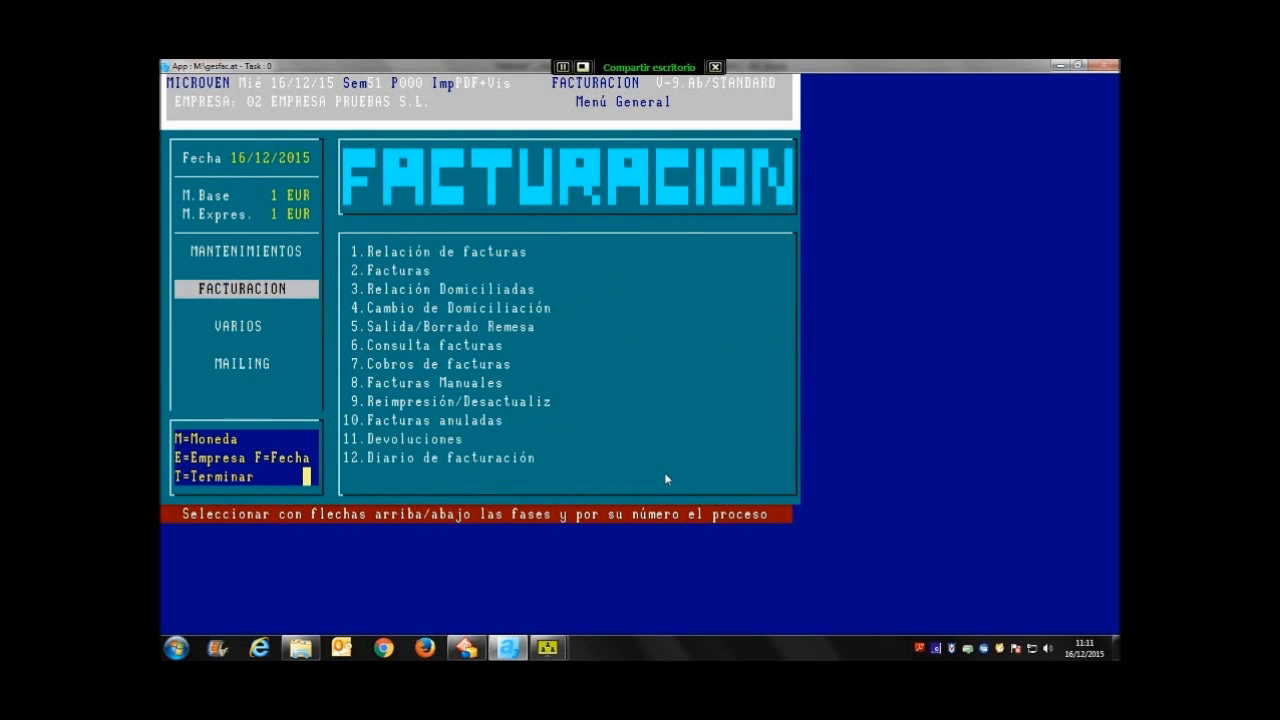
pyautogui.write('5')
pyautogui.press('Return')
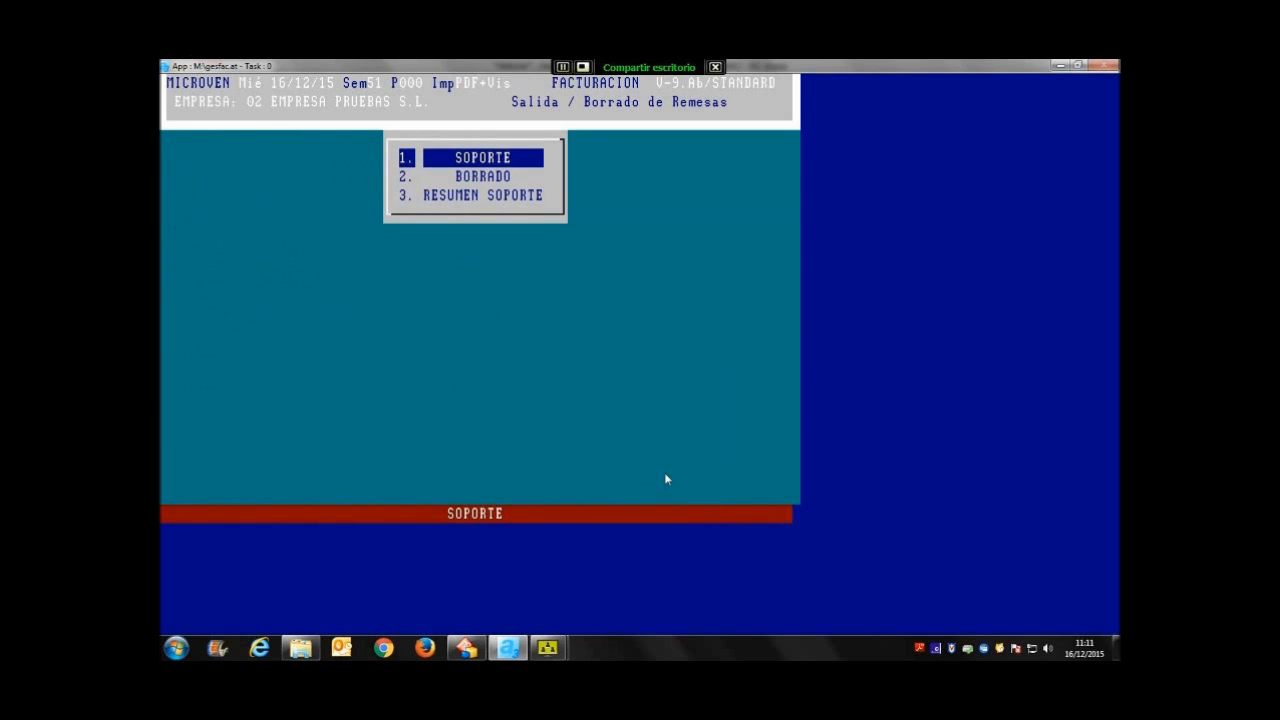
pyautogui.press('Return')
pyautogui.press('Return')
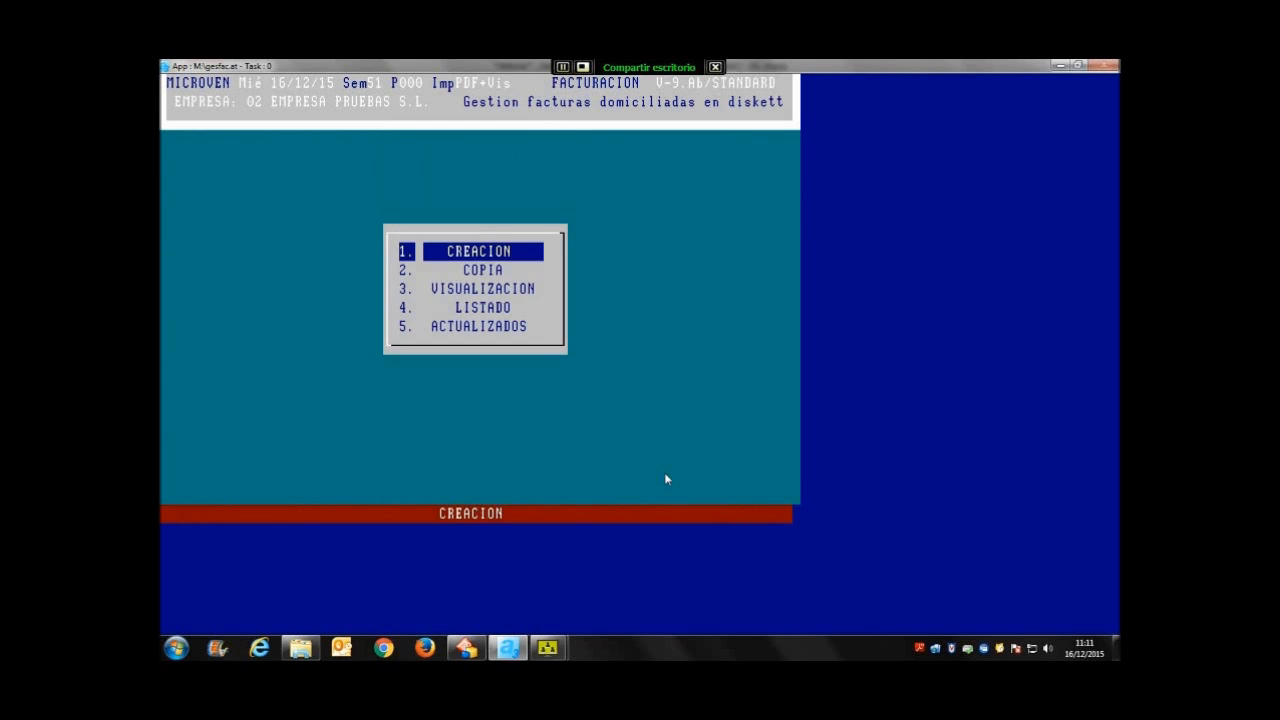
pyautogui.write('2')
pyautogui.press('Return')
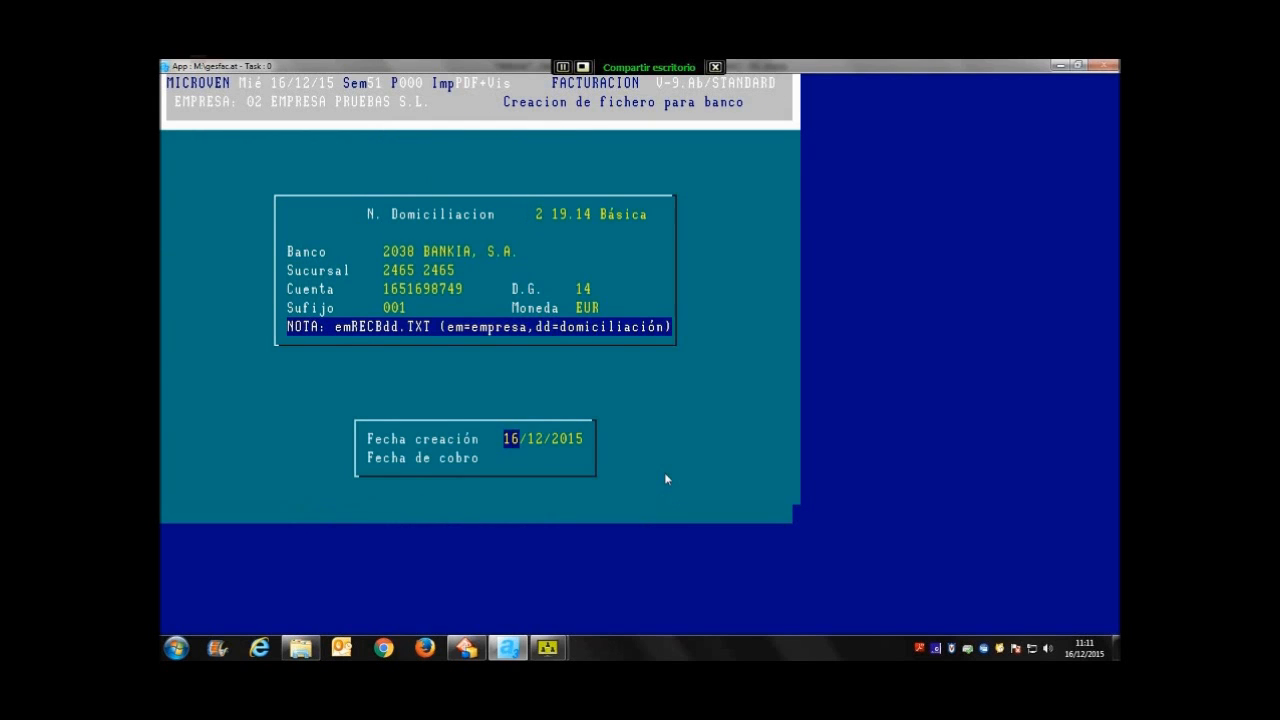
# Step: Create the bank file with creation date 16/12/2015 and collection date 18/12/2015
pyautogui.write('1612')
pyautogui.press('Return')
pyautogui.write('18122015')
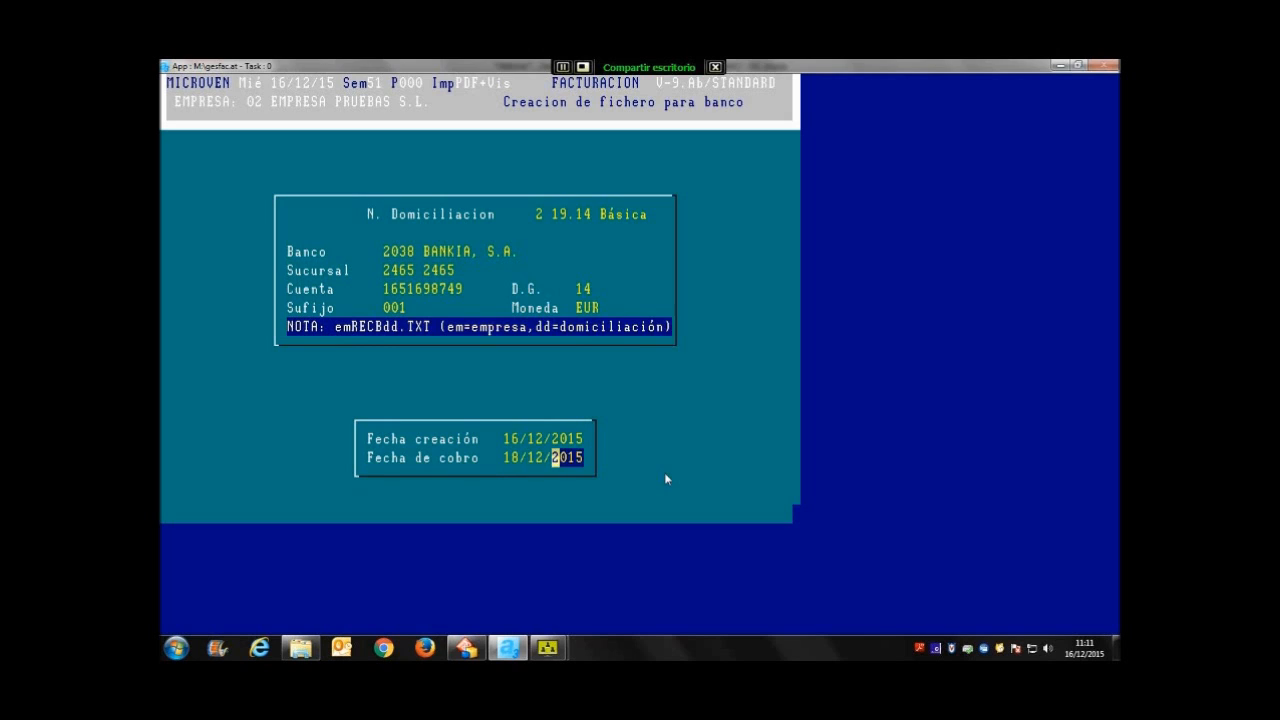
pyautogui.write('S')
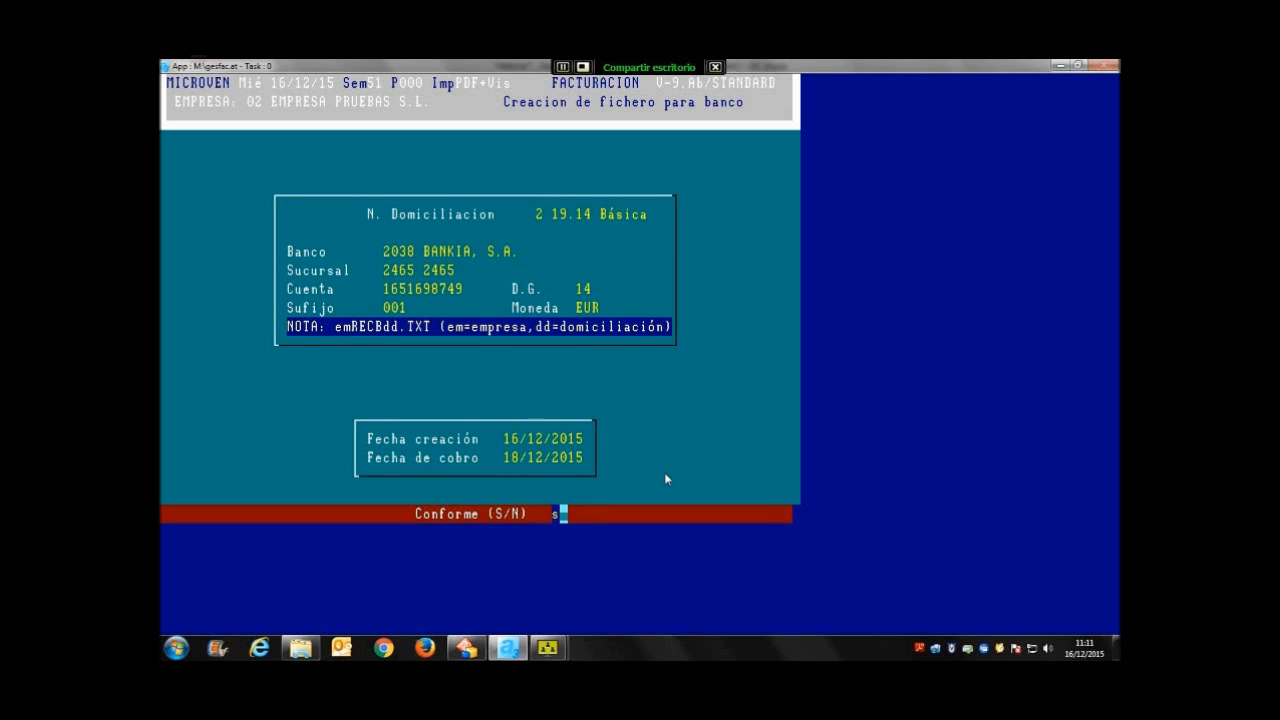
pyautogui.press('Return')
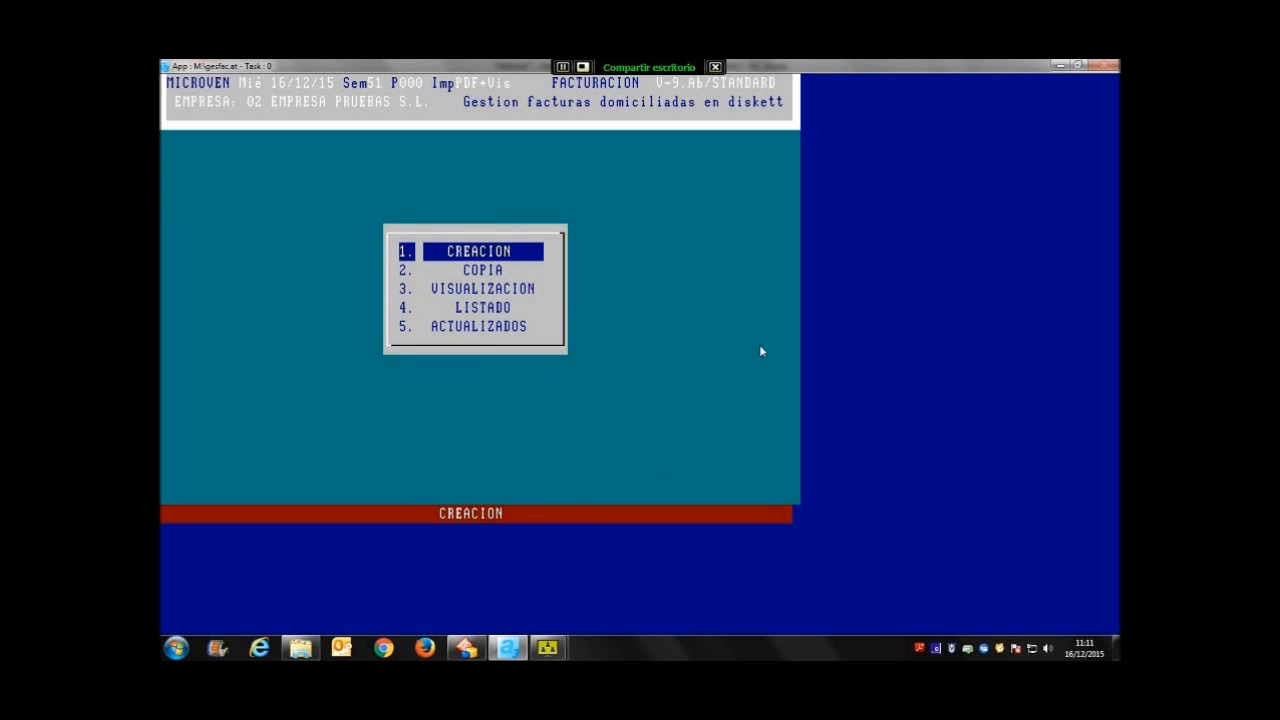
# Step: Check the Jose destination folder and copy the direct debit remittance file to C:\JOSE\ with the Copia option
pyautogui.click(299, 649)
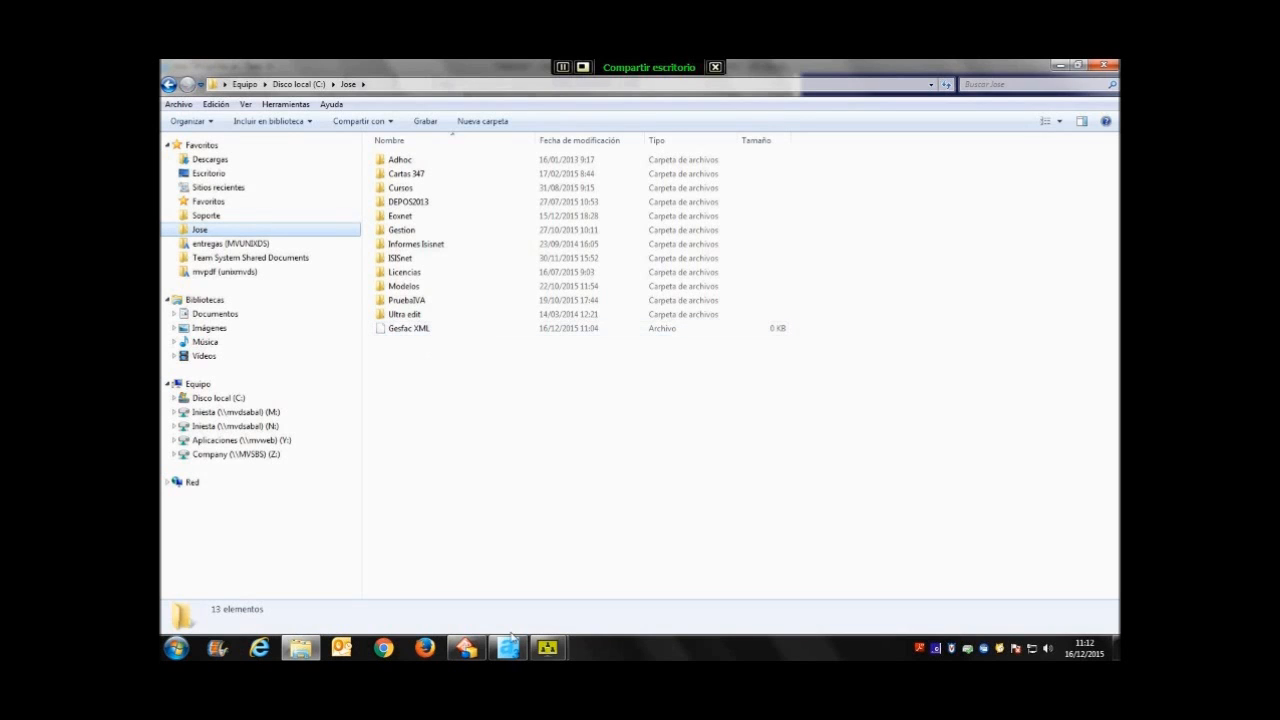
pyautogui.click(510, 646)
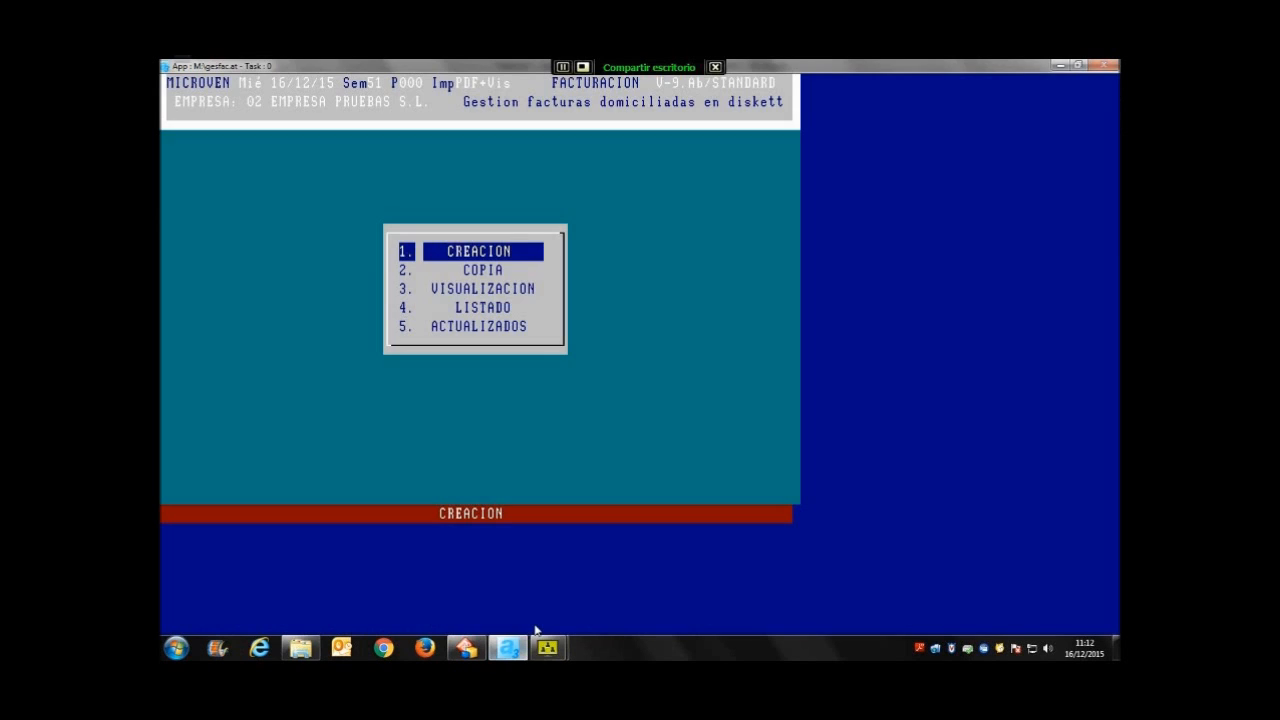
pyautogui.press('2')
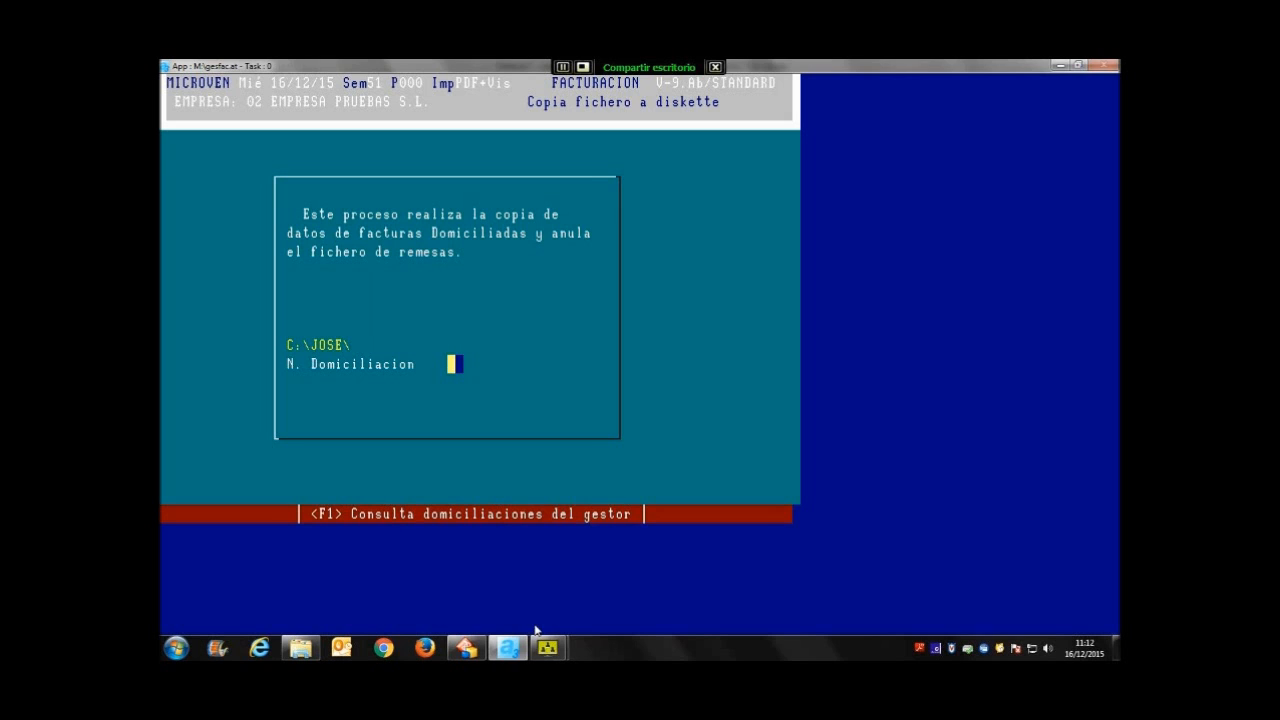
pyautogui.press('Escape')
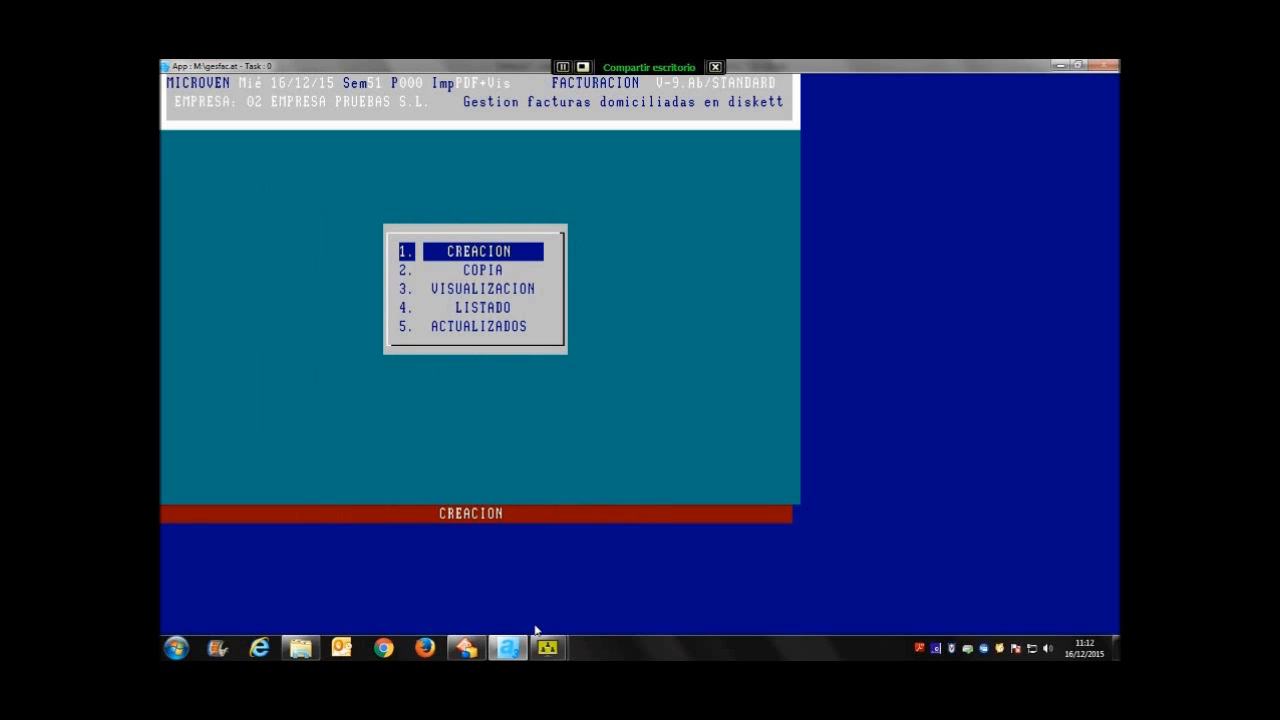
# Step: Open the generated 02RECB02.TXT from the Jose folder in UltraEdit, review its contents and close it
pyautogui.click(301, 648)
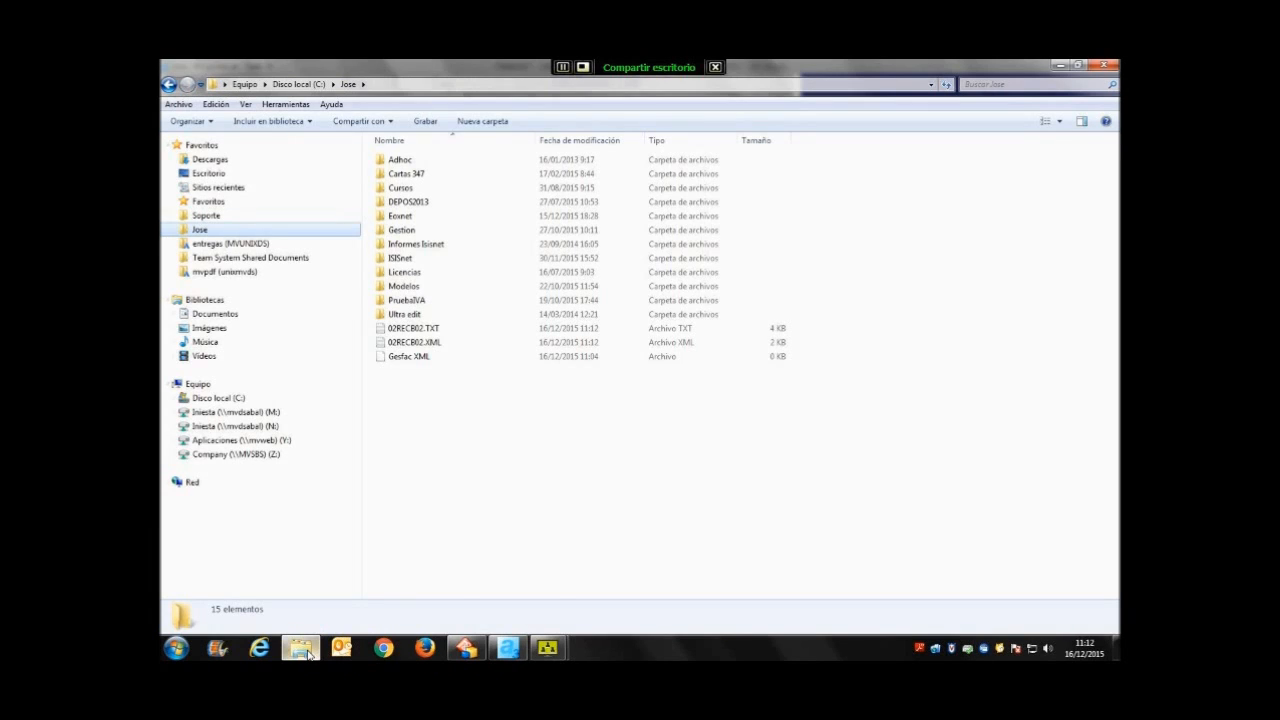
pyautogui.click(425, 329)
pyautogui.click(434, 344)
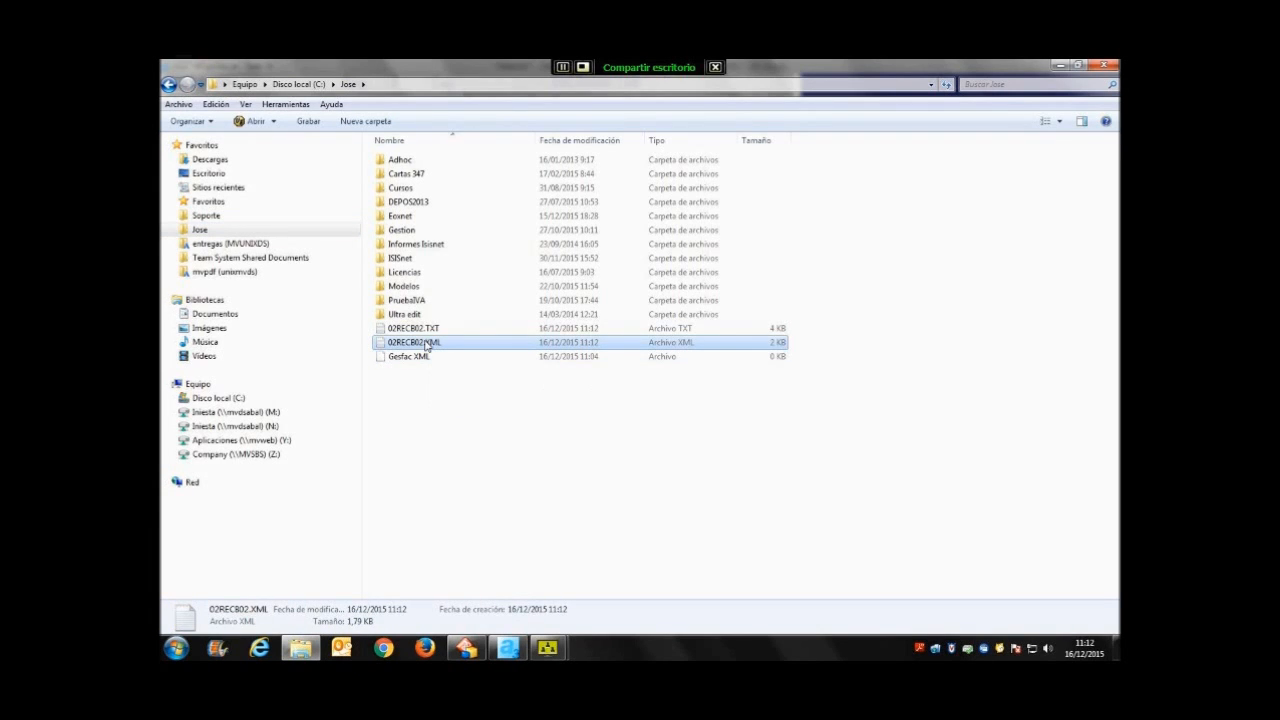
pyautogui.press('Up')
pyautogui.click(428, 344)
pyautogui.doubleClick(430, 329)
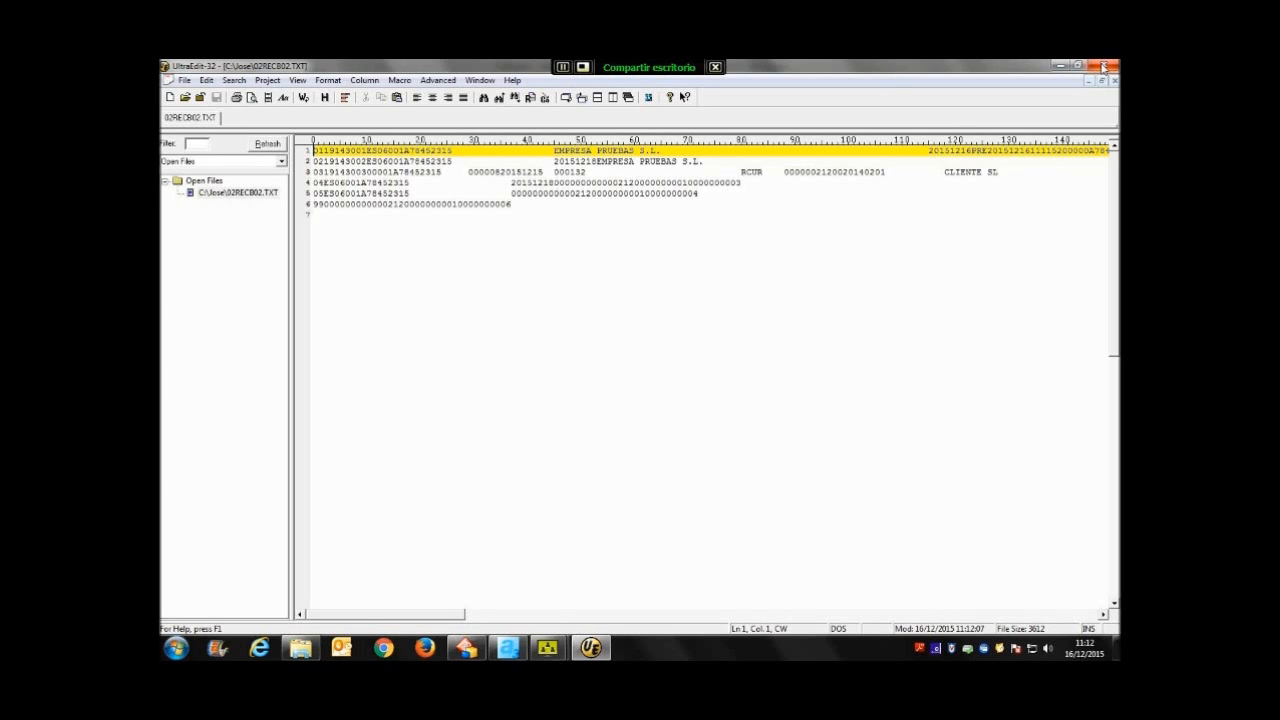
pyautogui.click(1103, 66)
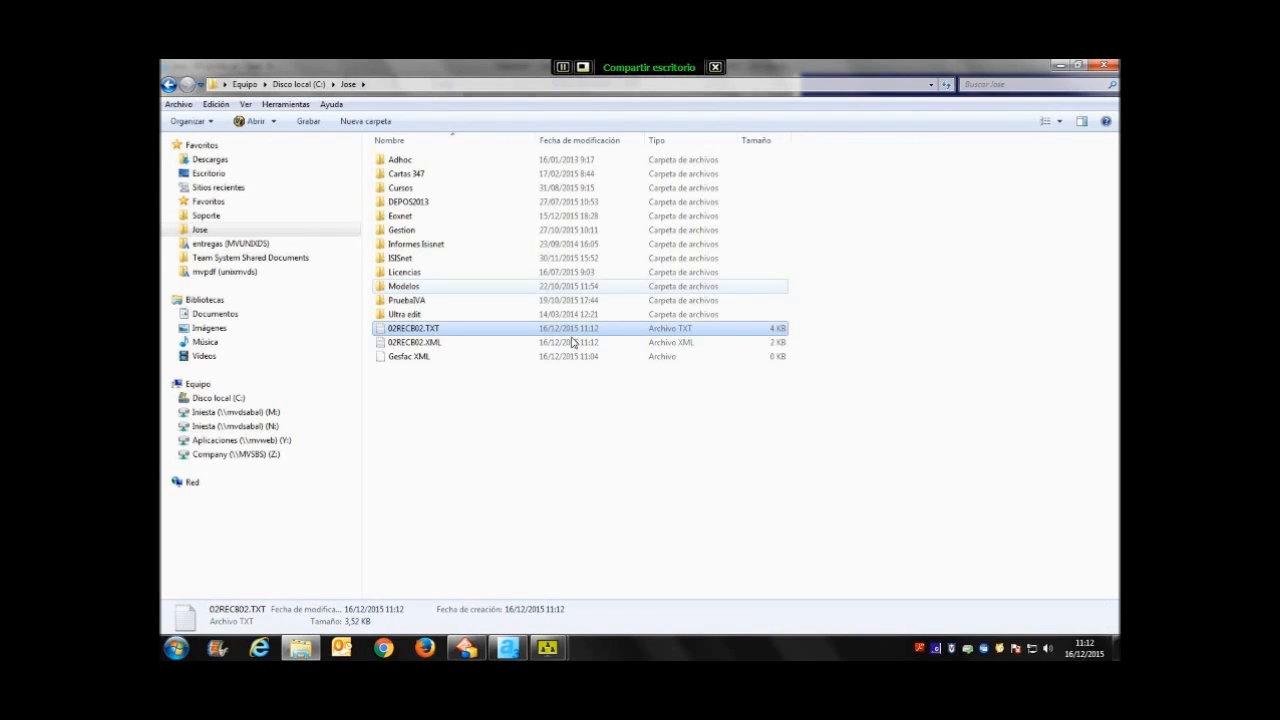
# Step: Compare the contents of 02RECB02.XML with those of 02RECB02.TXT, closing each file after viewing
pyautogui.doubleClick(572, 343)
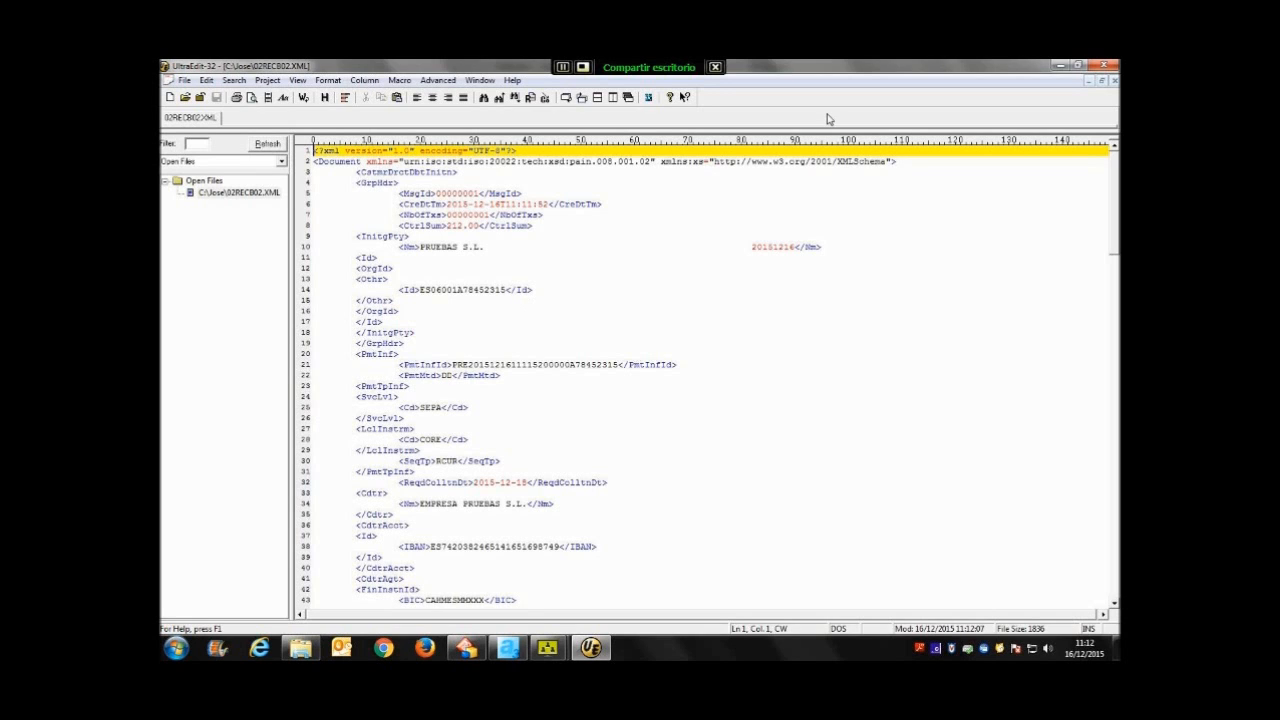
pyautogui.click(1103, 65)
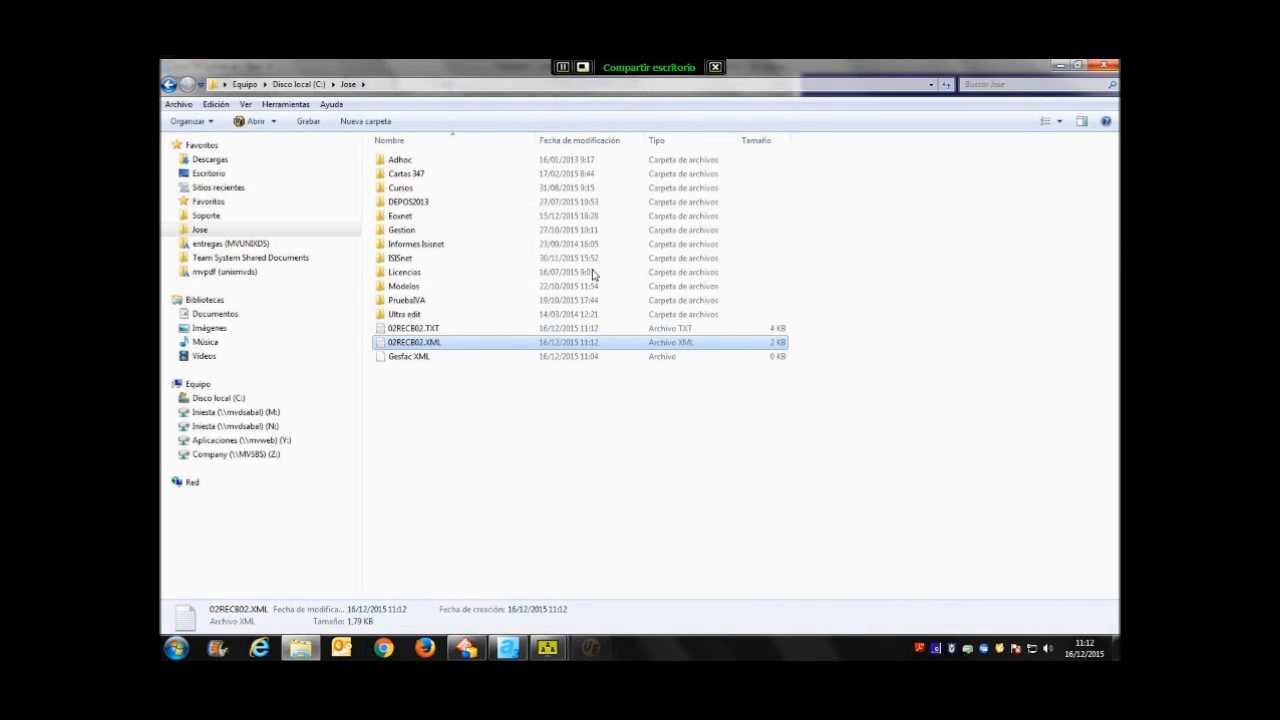
pyautogui.doubleClick(436, 330)
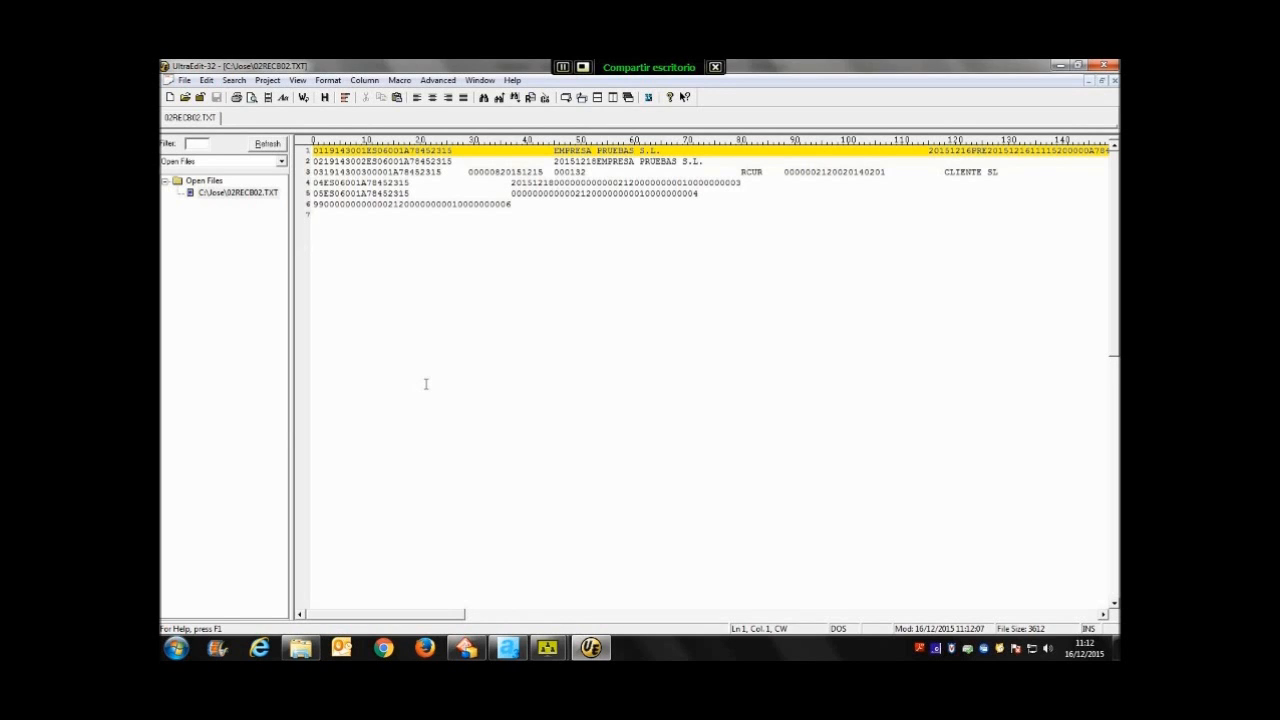
pyautogui.click(1109, 66)
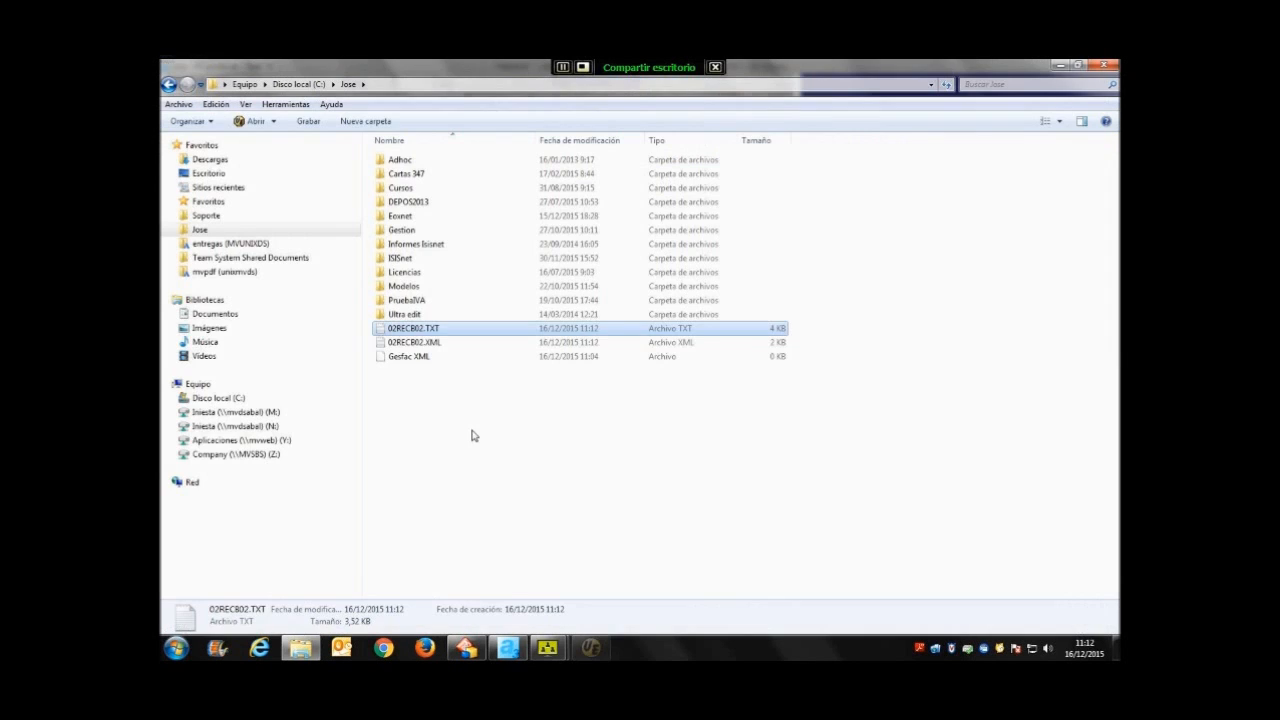
# Step: Examine the SEPA structure inside 02RECB02.XML, close the file and switch back to the Facturación program
pyautogui.click(404, 345)
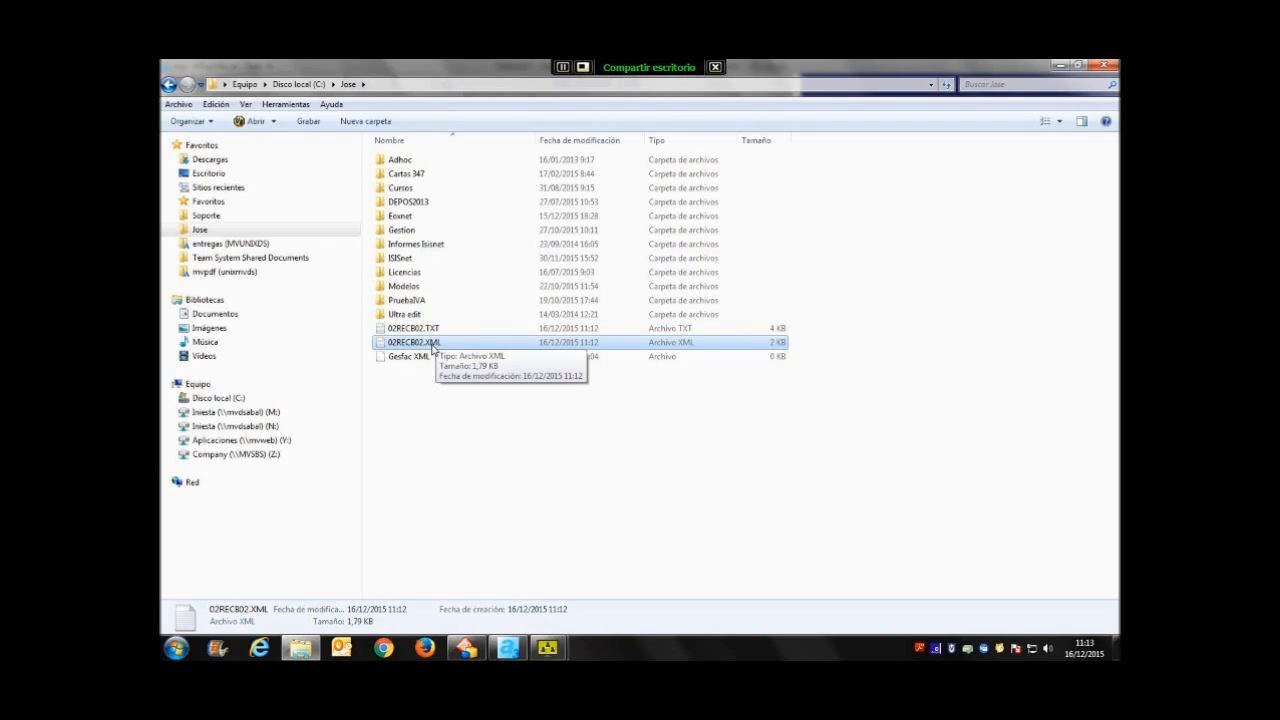
pyautogui.doubleClick(428, 347)
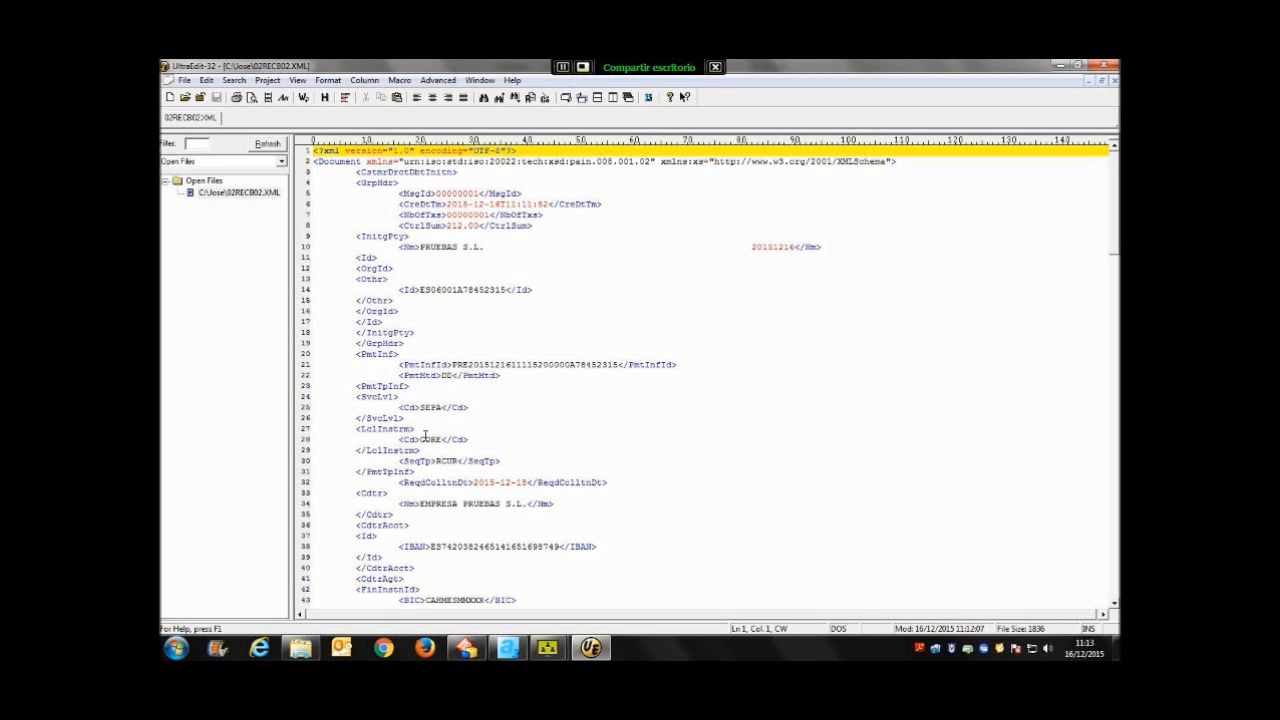
pyautogui.moveTo(1115, 248); pyautogui.dragTo(1114, 206)
pyautogui.click(1104, 65)
pyautogui.click(508, 648)
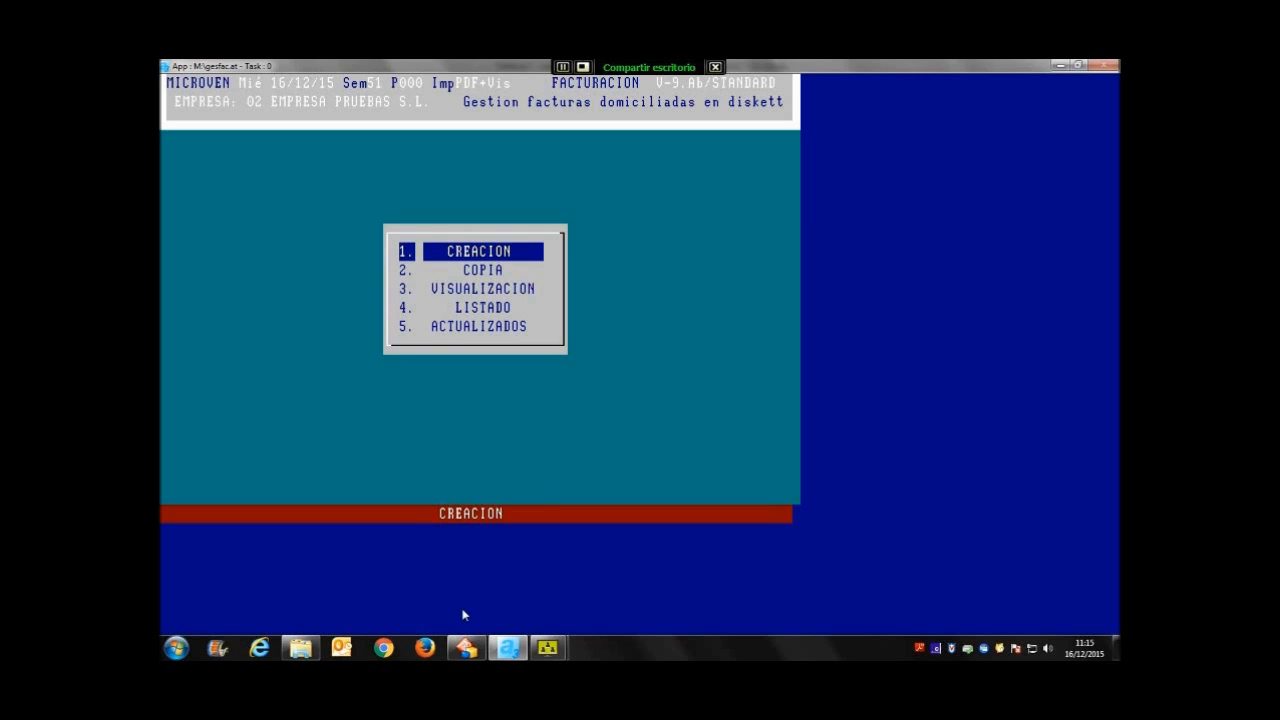
# Step: Check the 02RECB02.TXT, 02RECB02.XML and Gesfac XML files in the Jose folder
pyautogui.click(307, 648)
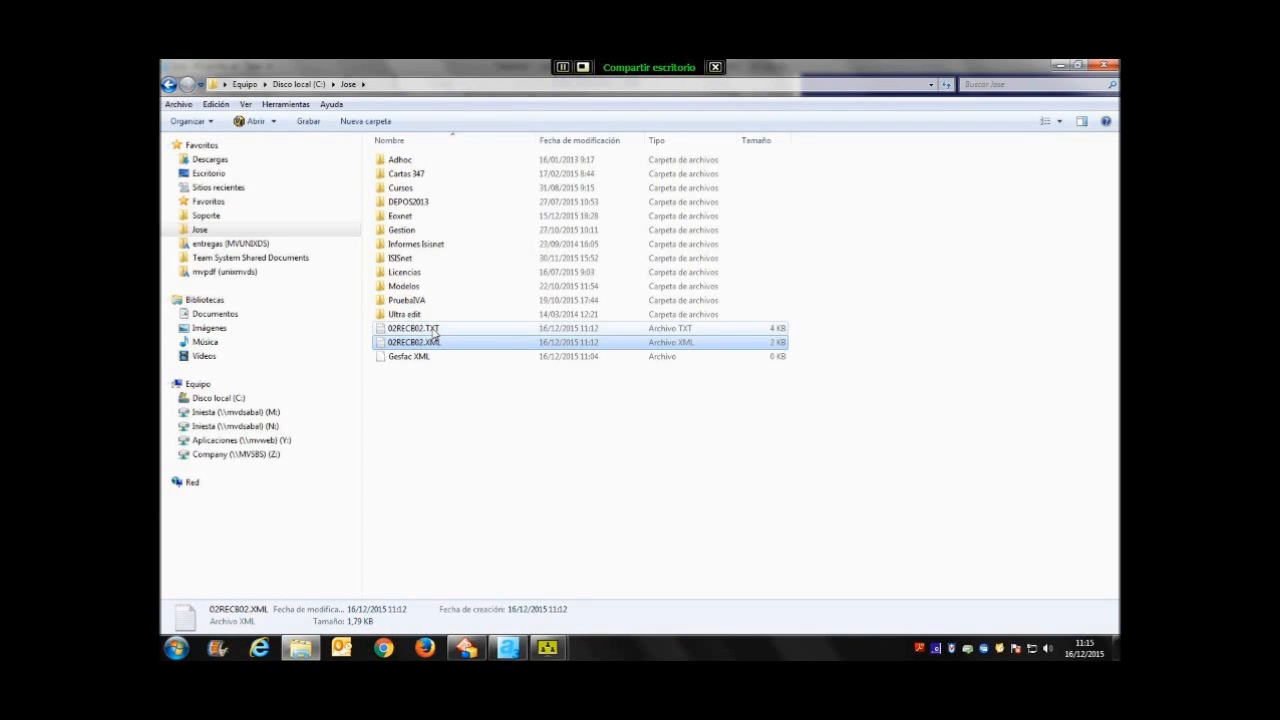
pyautogui.click(430, 330)
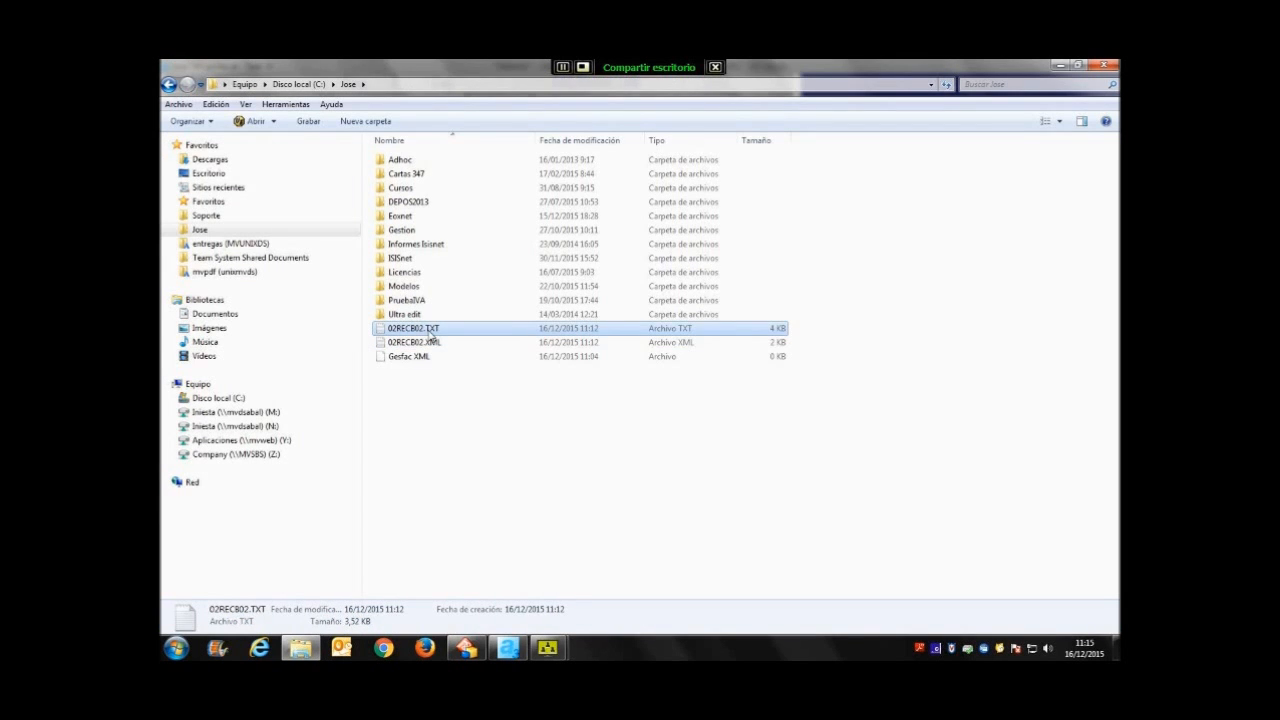
pyautogui.click(428, 344)
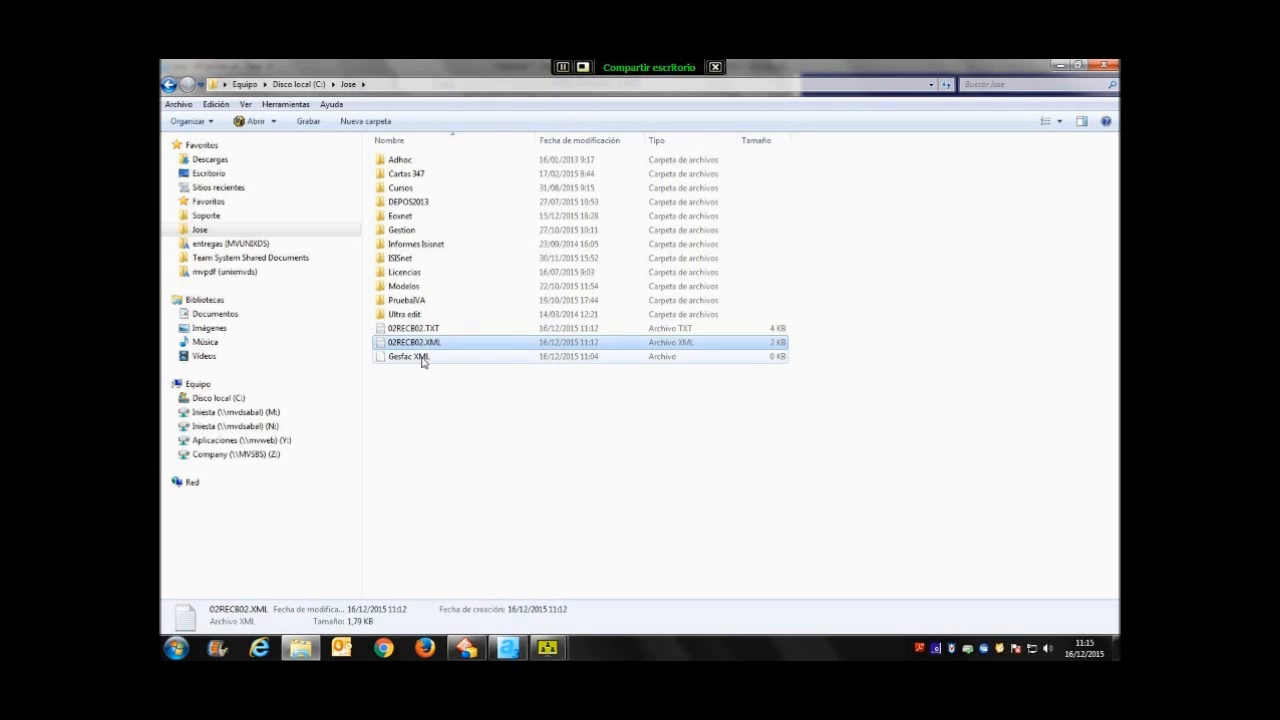
pyautogui.click(422, 360)
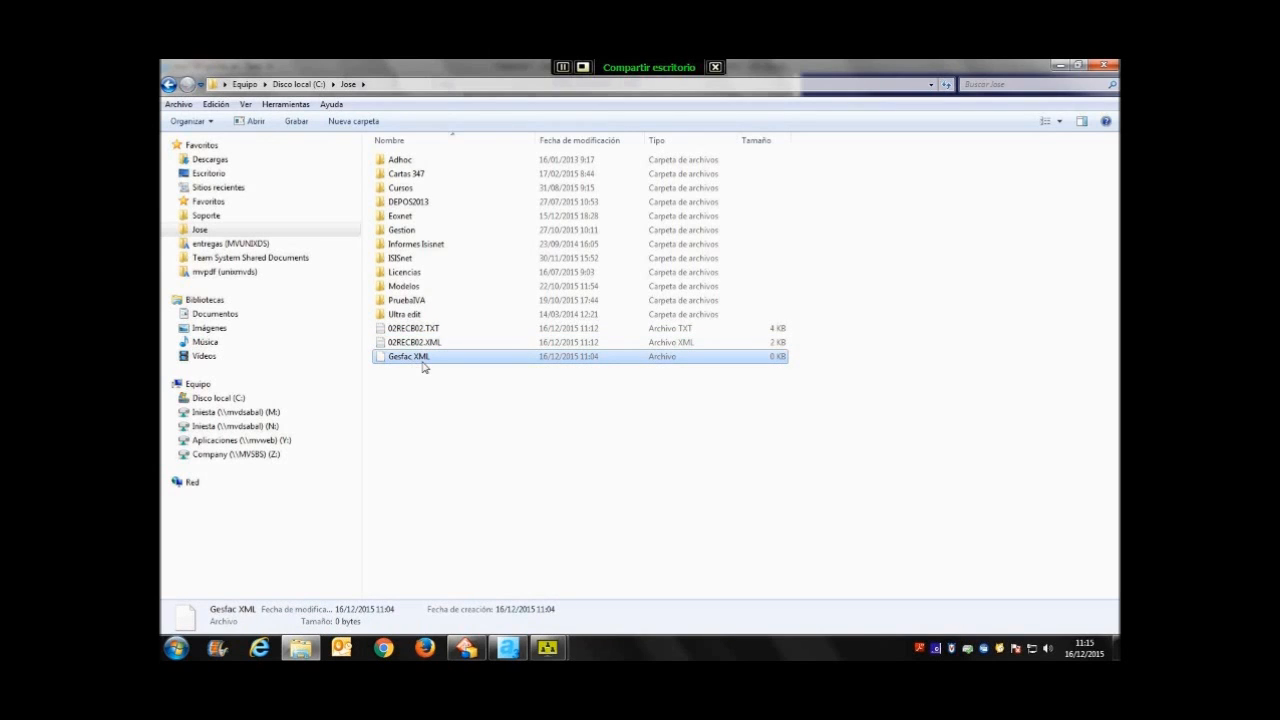
pyautogui.click(430, 332)
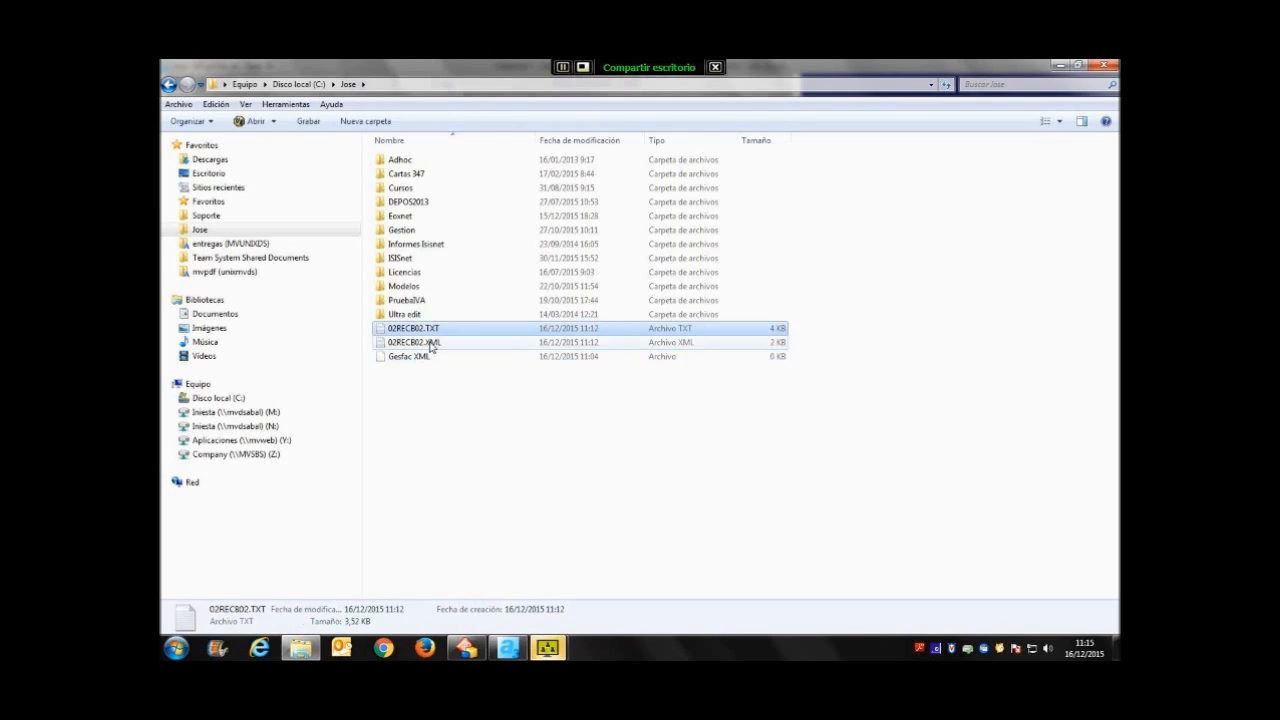
pyautogui.click(431, 344)
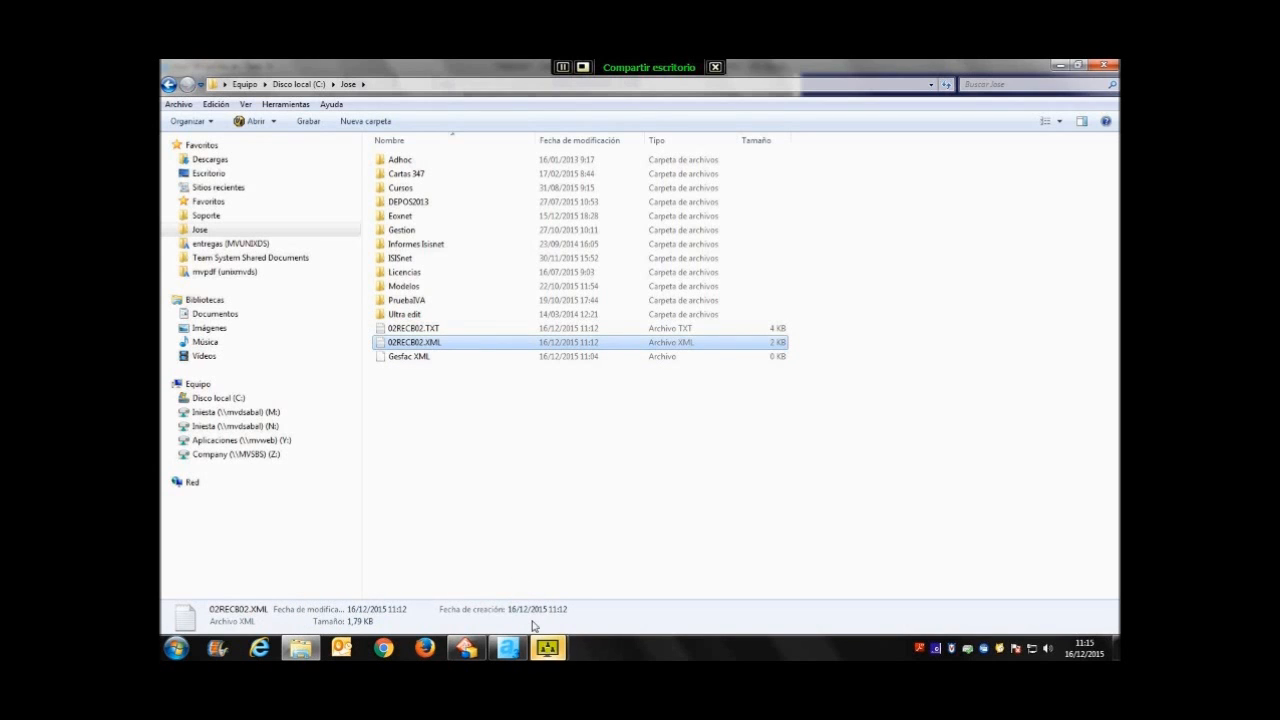
# Step: Check the webinar session window, switch back to the Facturación program and return to its general menu
pyautogui.moveTo(547, 648)
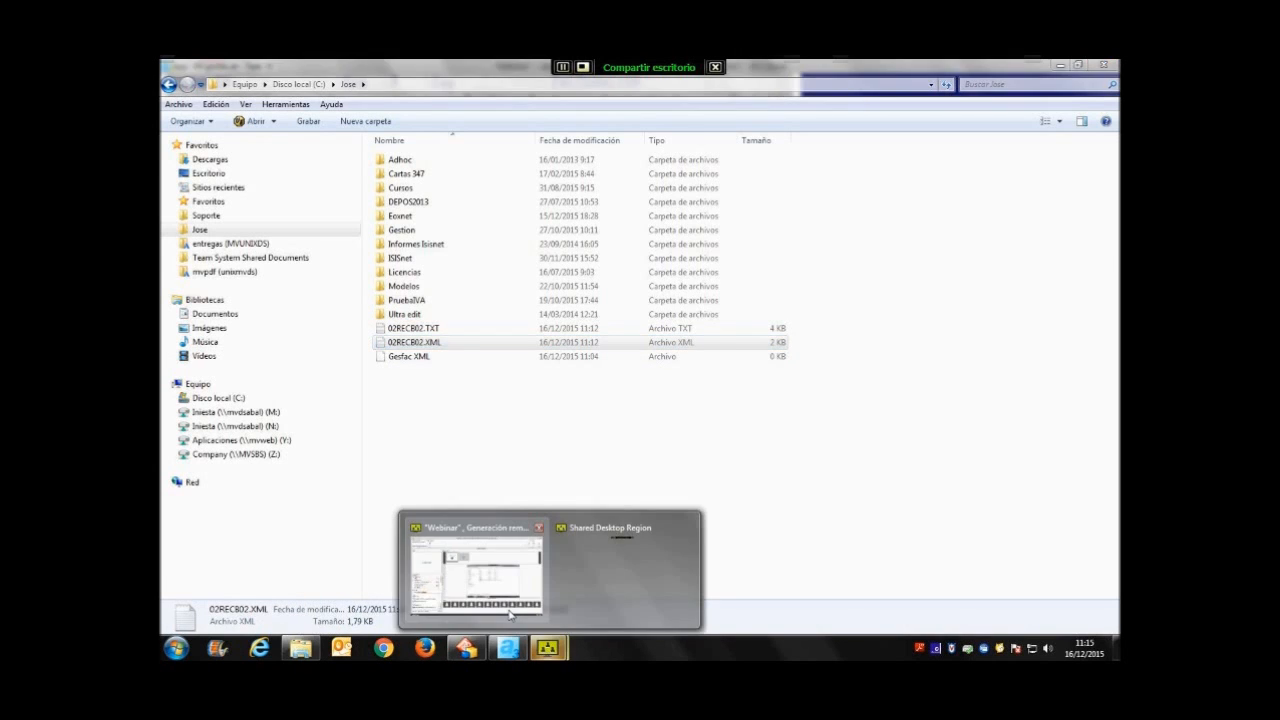
pyautogui.click(510, 612)
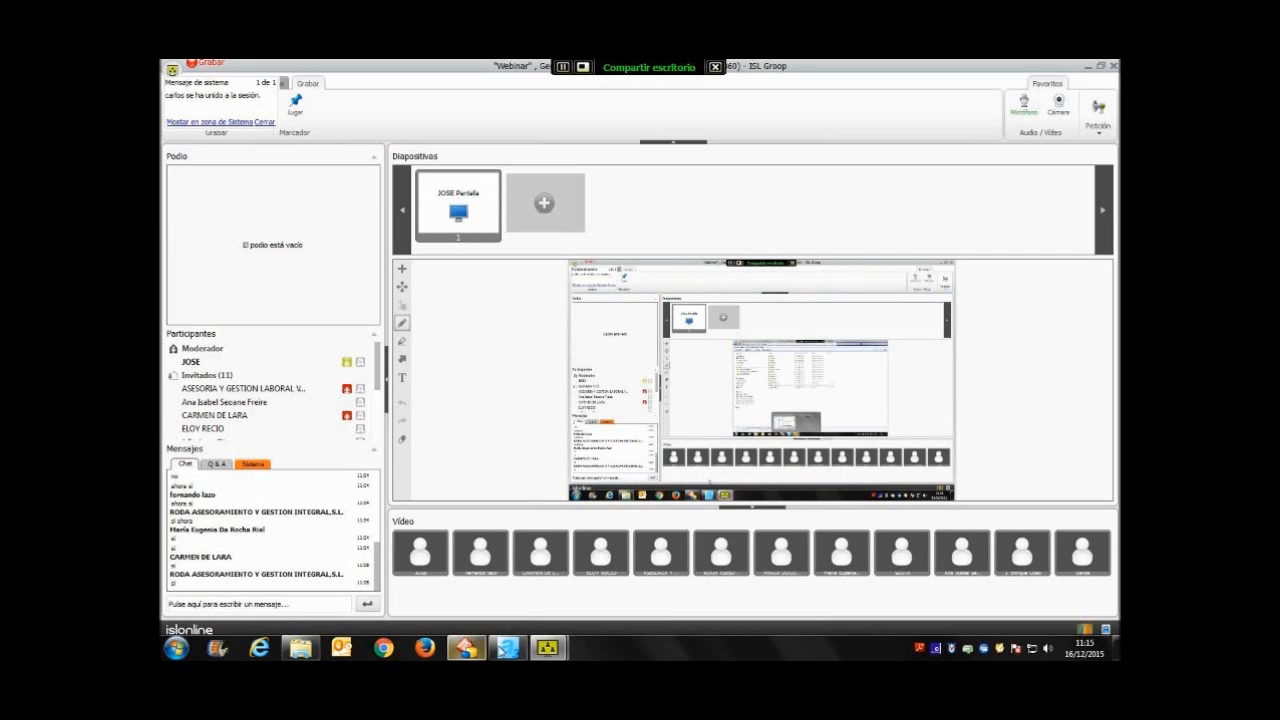
pyautogui.hotkey('alt', 'Tab')
pyautogui.press('Escape')
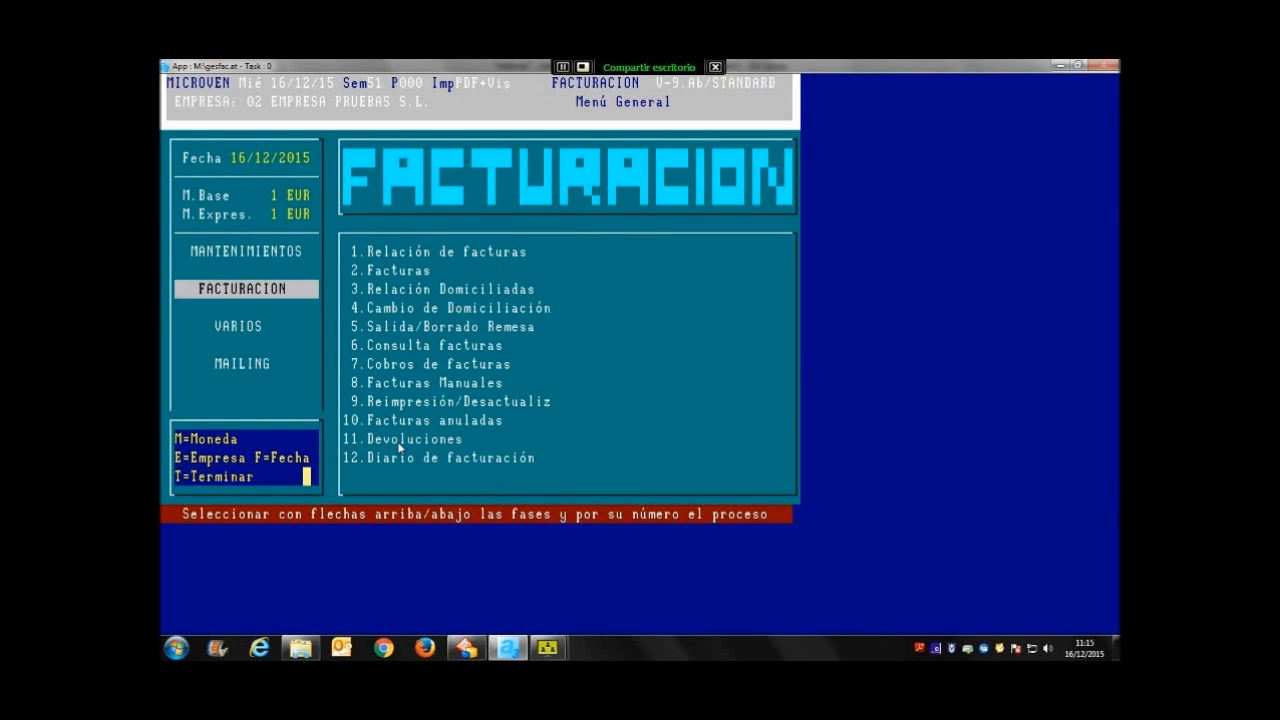
# Step: Display direct debit record 2 of the professional in the Control maintenance to review its bank details, norm and version
pyautogui.press('Up')
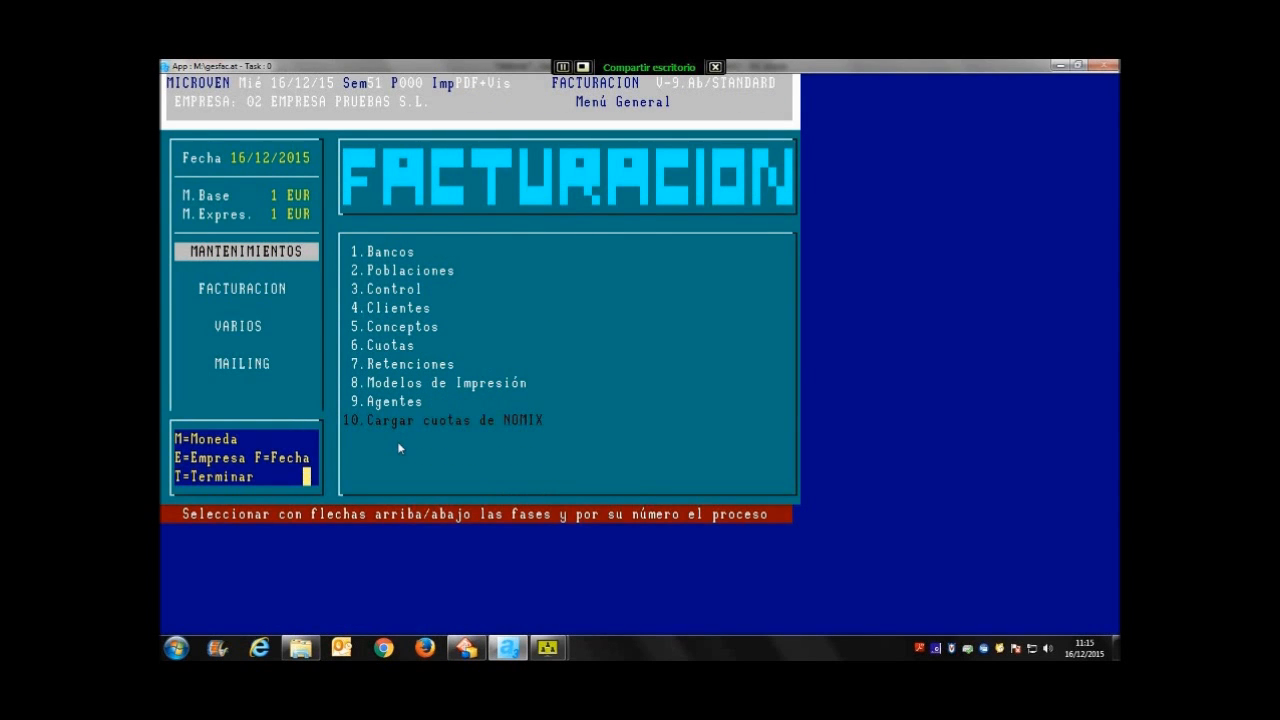
pyautogui.press('3')
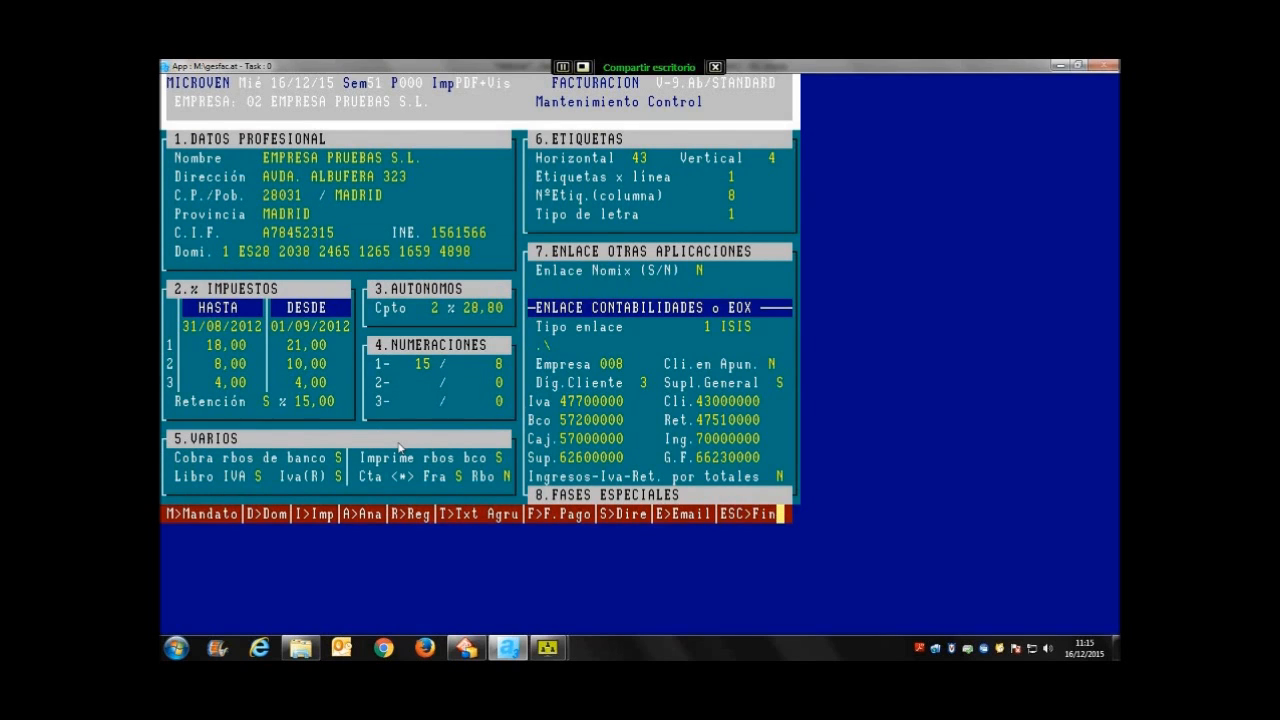
pyautogui.press('d')
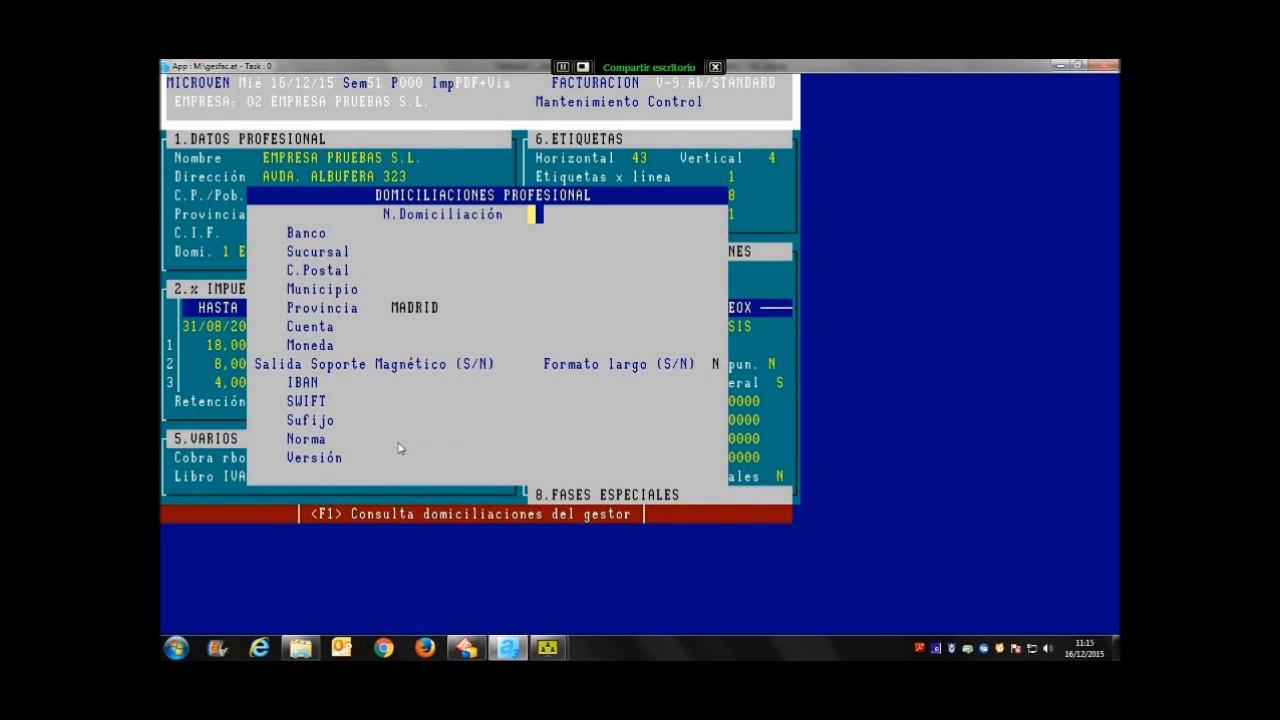
pyautogui.write('2')
pyautogui.press('Return')
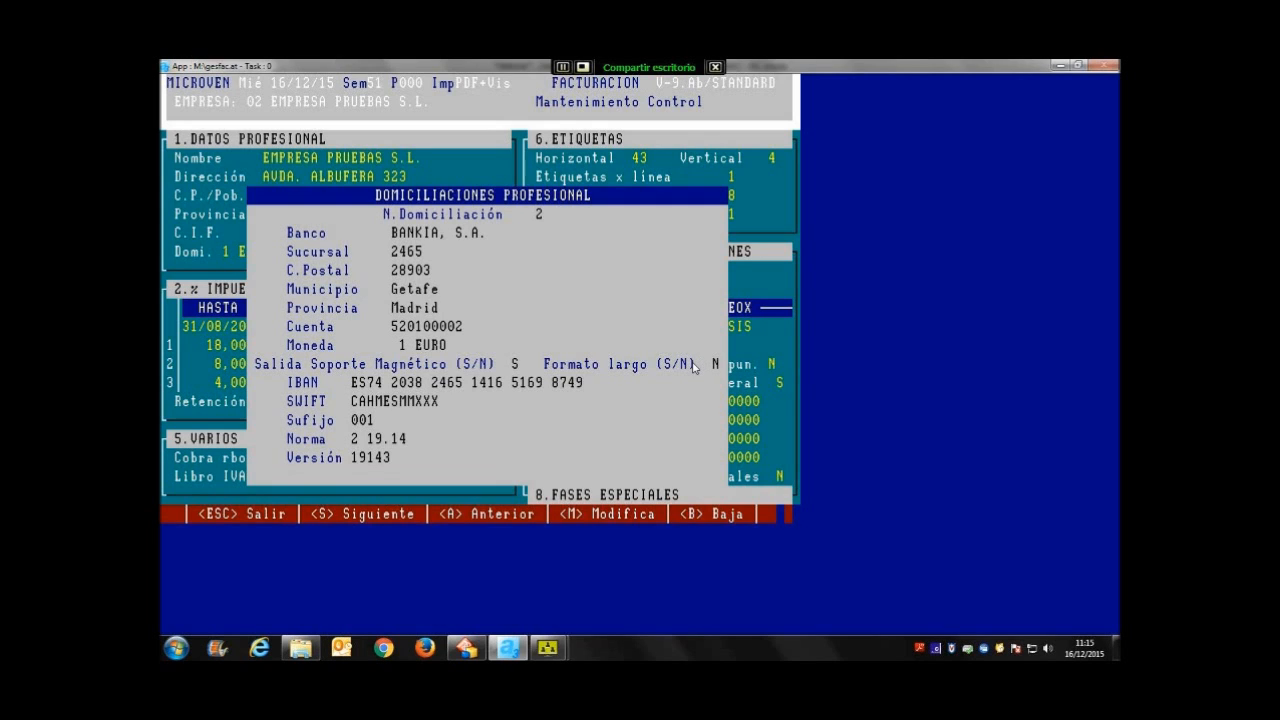
# Step: Switch to the Jose folder in the file explorer and open 02RECB02.XML in UltraEdit
pyautogui.click(301, 648)
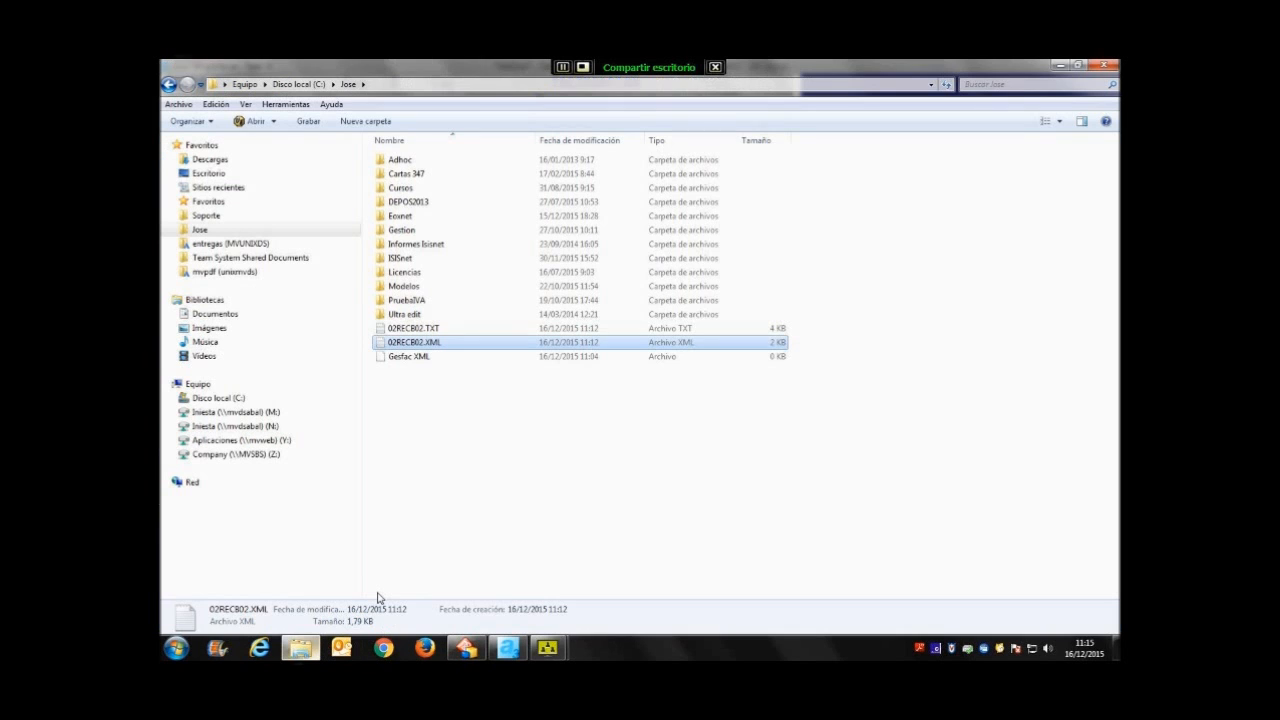
pyautogui.doubleClick(443, 345)
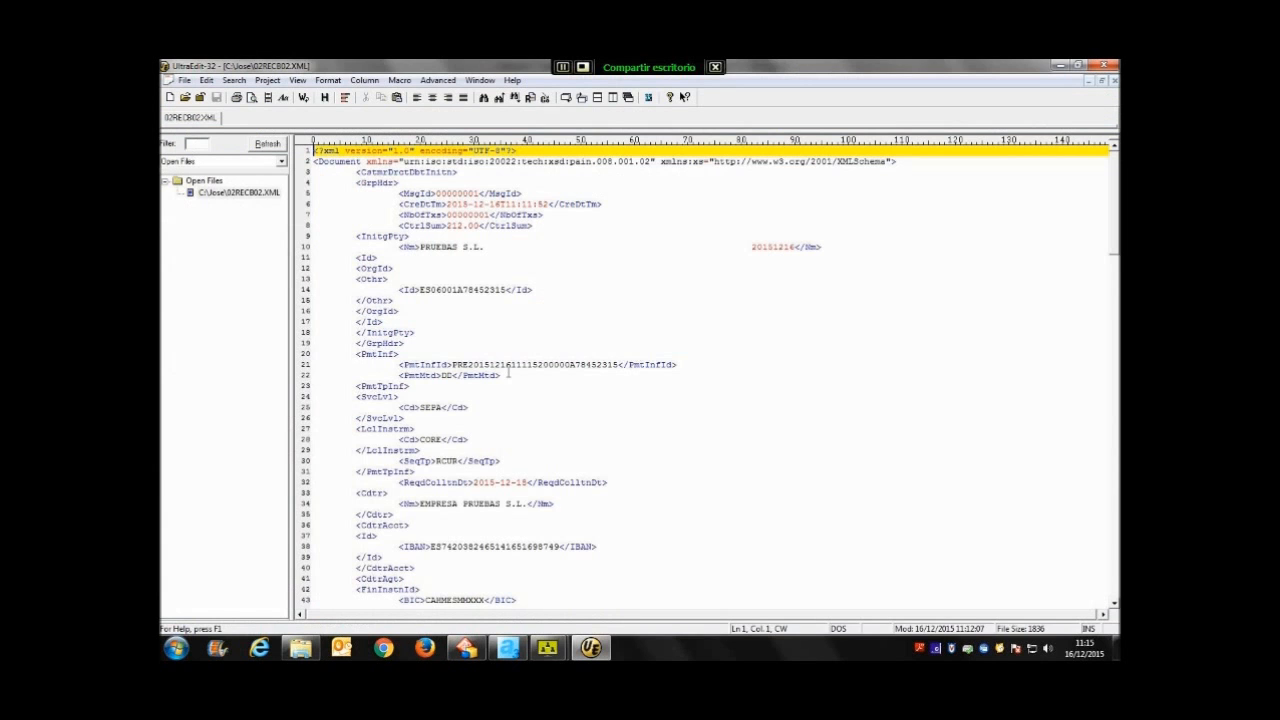